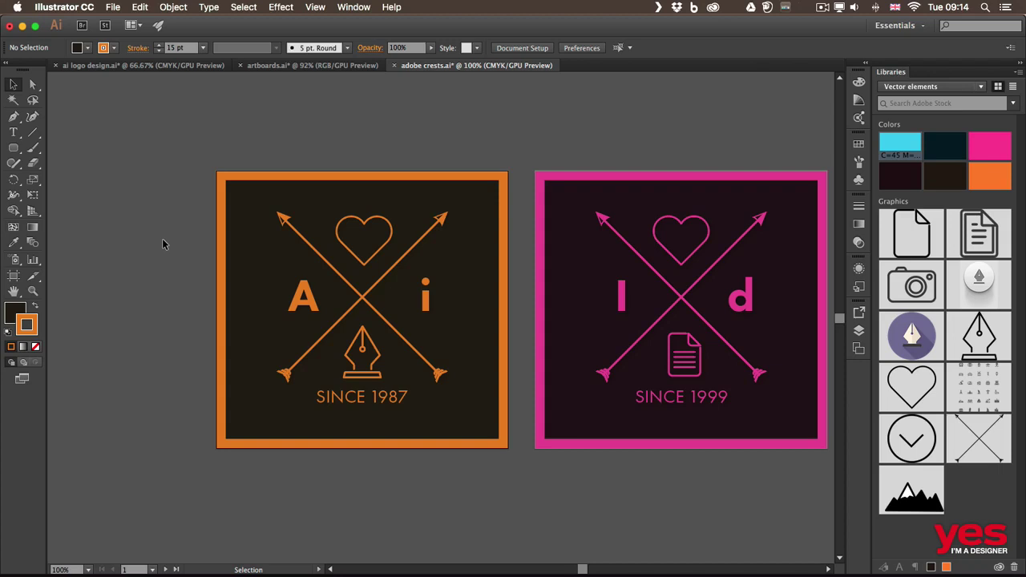
Step: Examine the edges of the orange crest's pen-nib icon and SINCE lettering at high magnification, and view the available zoom levels
{"action": "key", "text": "z"}
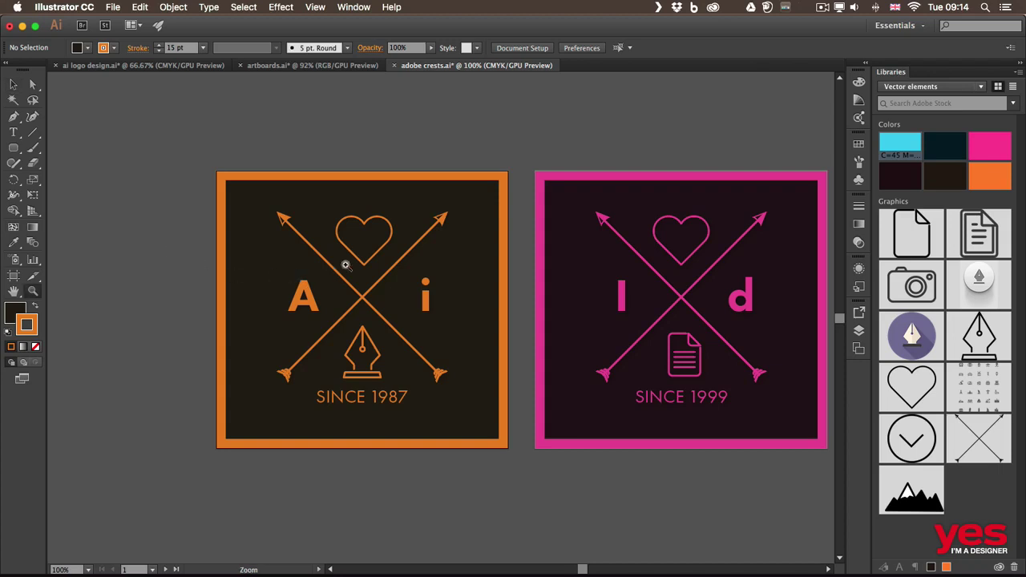
{"action": "left_click", "coordinate": [355, 315]}
{"action": "left_click_drag", "start_coordinate": [367, 298], "coordinate": [676, 282]}
{"action": "left_click_drag", "start_coordinate": [682, 460], "coordinate": [347, 214]}
{"action": "left_click_drag", "start_coordinate": [403, 373], "coordinate": [300, 165]}
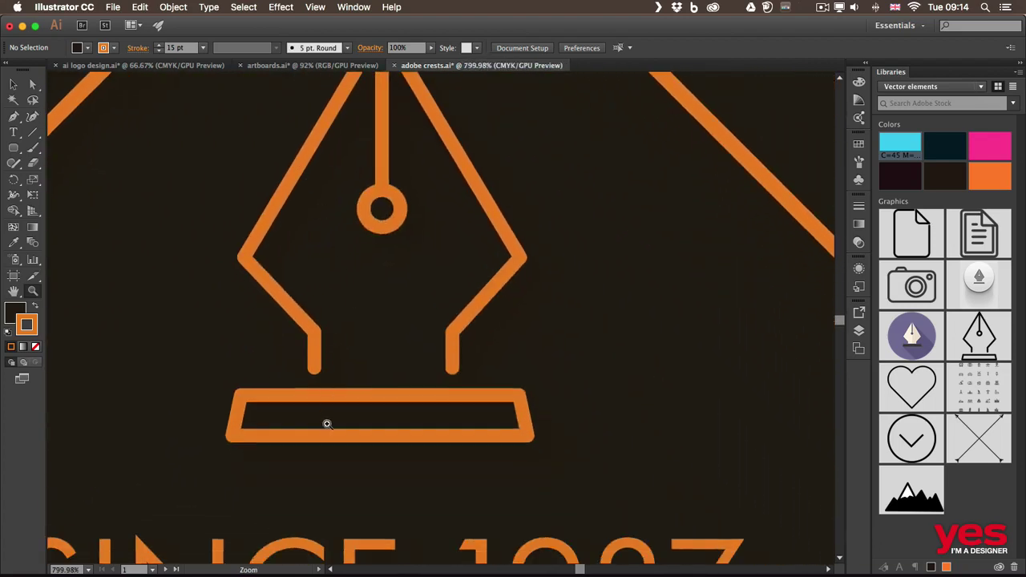
{"action": "left_click_drag", "start_coordinate": [299, 465], "coordinate": [370, 289]}
{"action": "left_click_drag", "start_coordinate": [337, 321], "coordinate": [414, 316]}
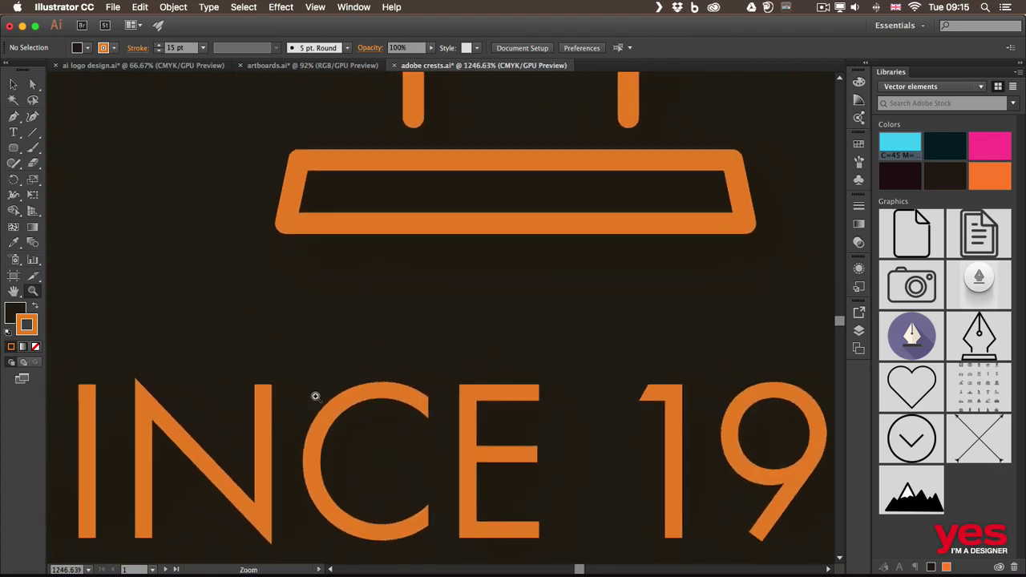
{"action": "left_click_drag", "start_coordinate": [268, 423], "coordinate": [423, 320]}
{"action": "left_click_drag", "start_coordinate": [224, 340], "coordinate": [307, 328]}
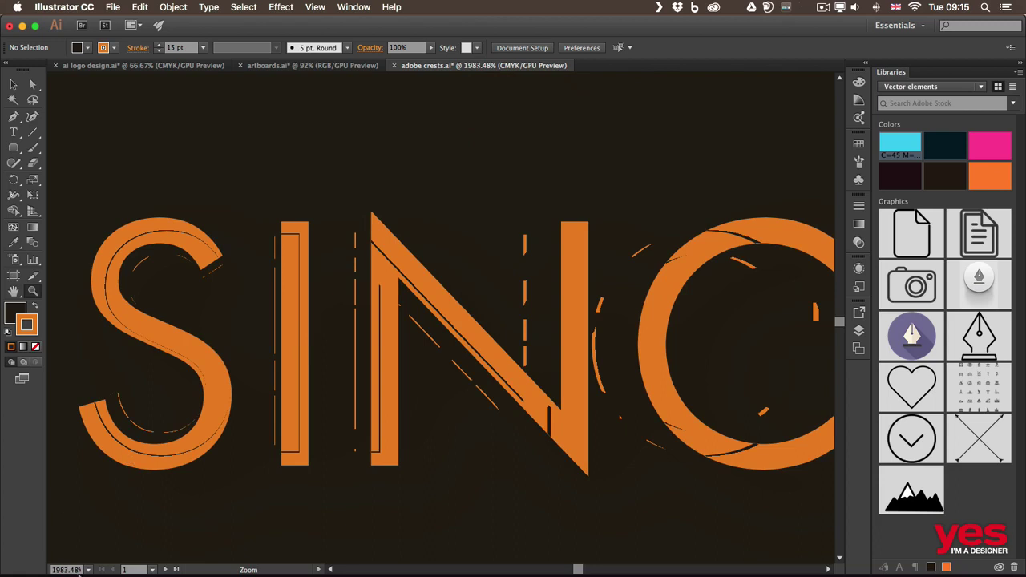
{"action": "left_click", "coordinate": [89, 570]}
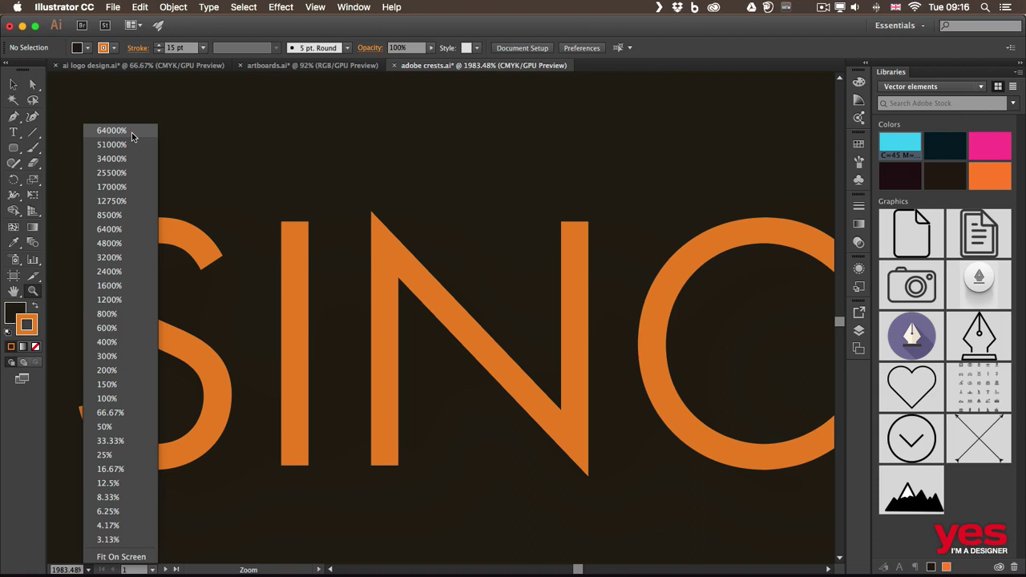
Step: Switch to Photoshop and inspect the crossed arrows and letter A of adobe crests-01.jpg at 600% magnification
{"action": "key", "text": "super+Tab"}
{"action": "key", "text": "super+Tab"}
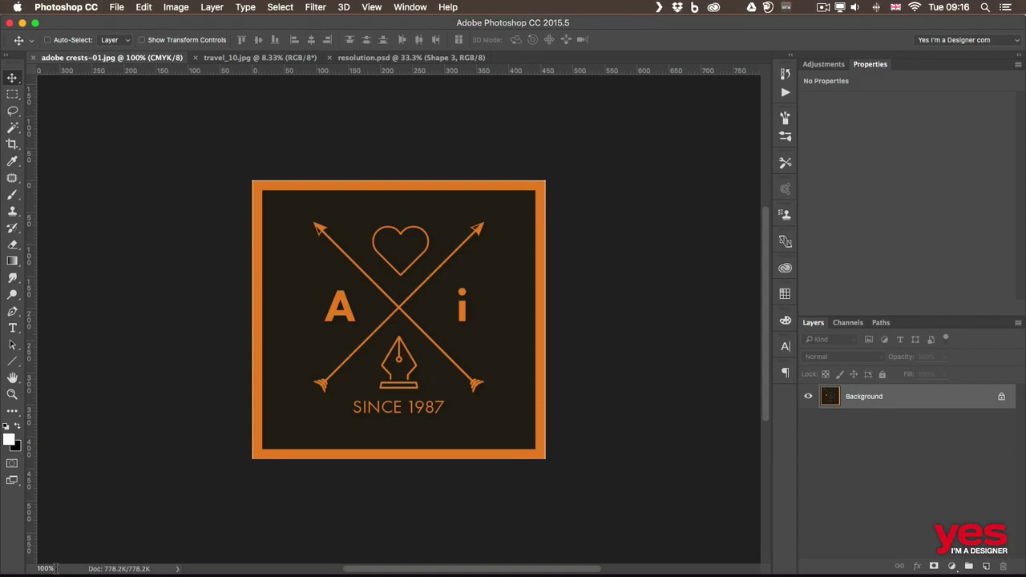
{"action": "key", "text": "super+equal"}
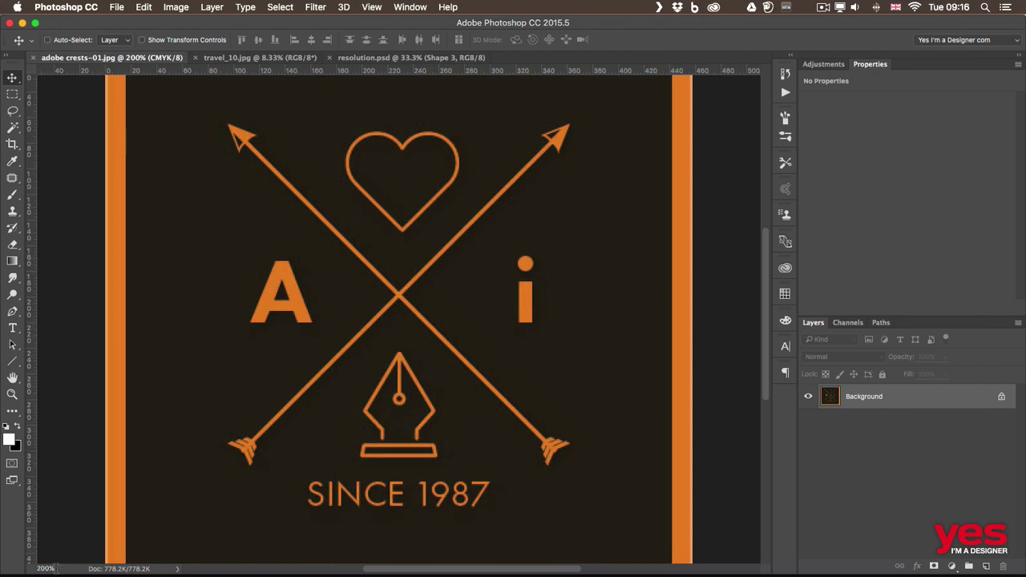
{"action": "key", "text": "super+equal"}
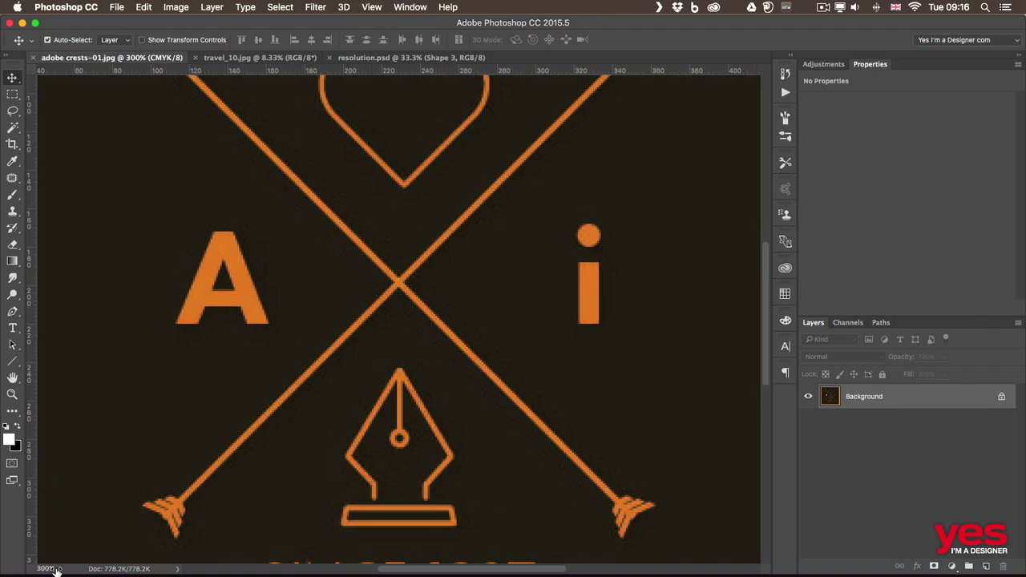
{"action": "key", "text": "super+equal"}
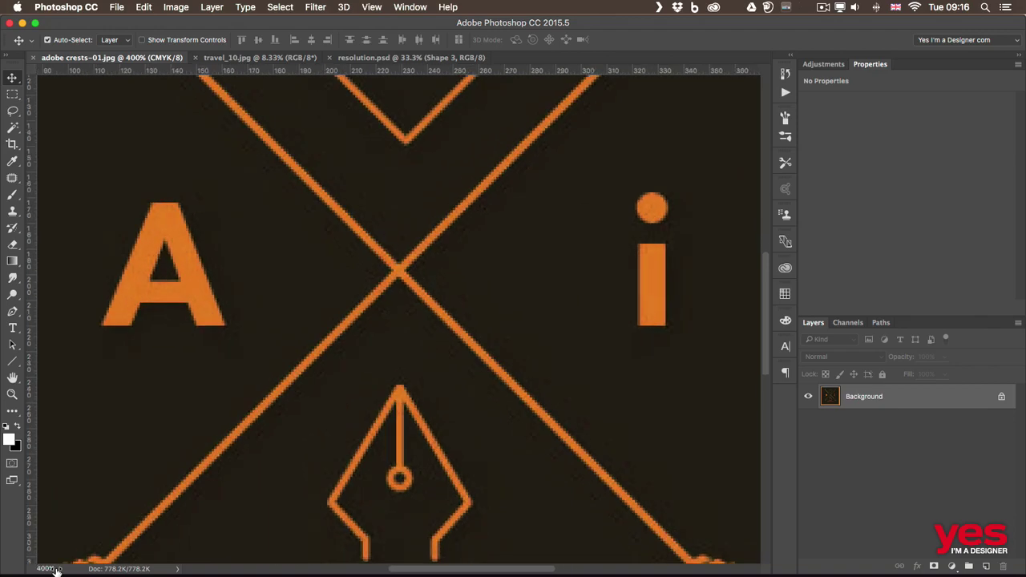
{"action": "key", "text": "super+equal"}
{"action": "key", "text": "super+equal"}
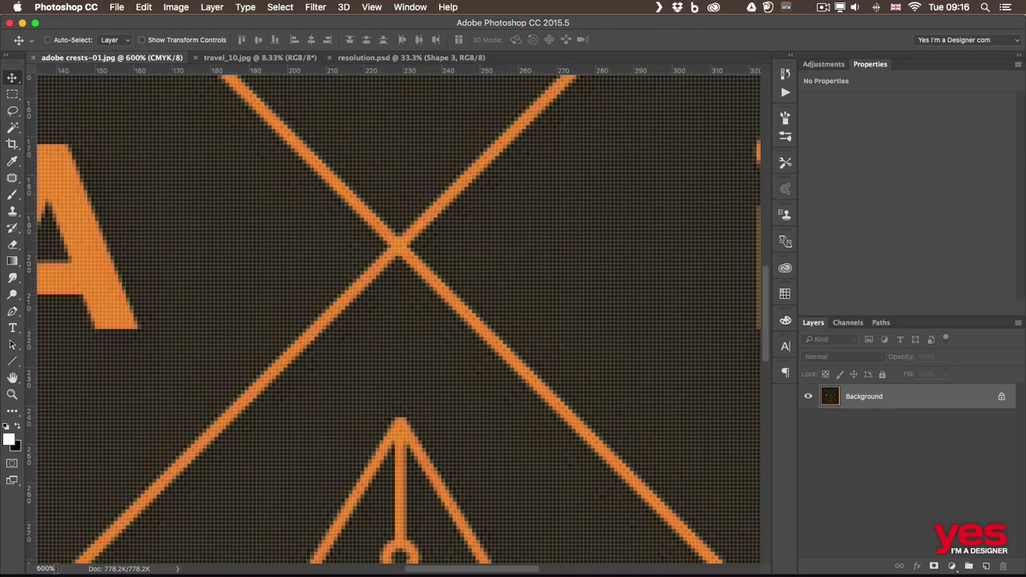
{"action": "left_click_drag", "start_coordinate": [210, 270], "coordinate": [372, 339]}
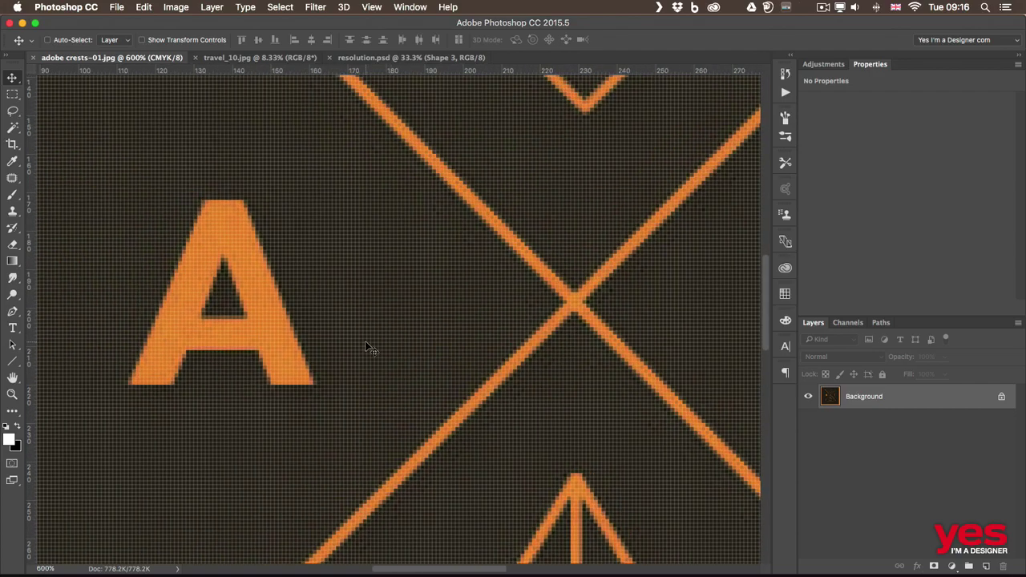
Step: Examine the individual pixels along the edges of the letter A and the pen-nib icon at about 975% magnification
{"action": "key", "text": "z"}
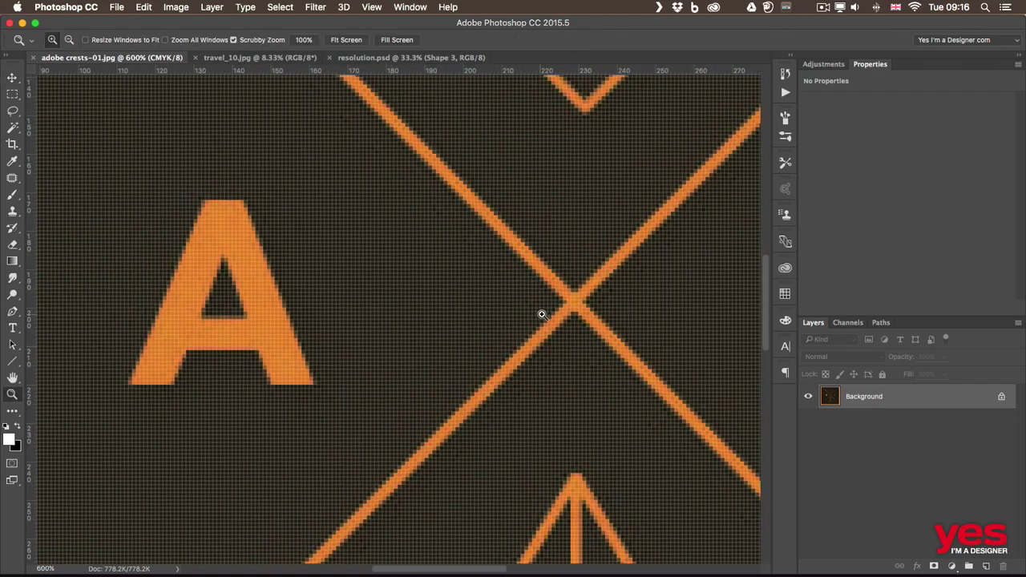
{"action": "left_click_drag", "start_coordinate": [542, 313], "coordinate": [573, 311]}
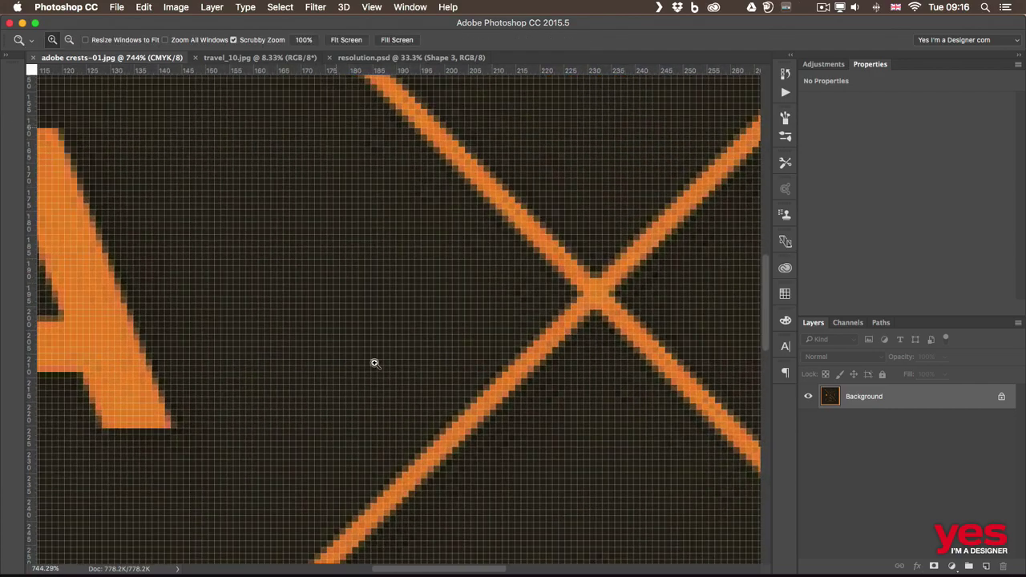
{"action": "left_click_drag", "start_coordinate": [459, 332], "coordinate": [483, 335]}
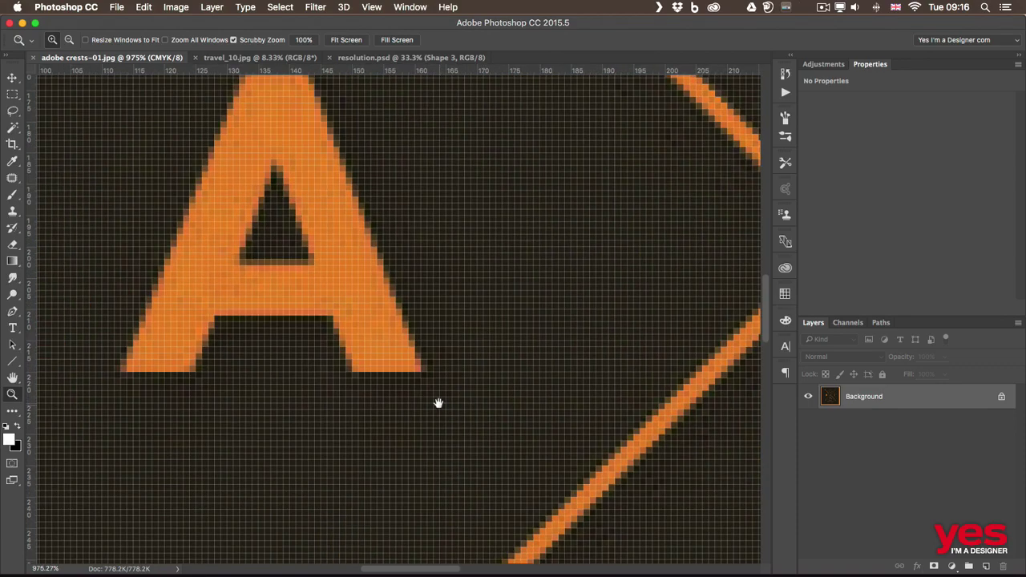
{"action": "left_click_drag", "start_coordinate": [451, 405], "coordinate": [446, 266]}
{"action": "scroll", "coordinate": [446, 266], "scroll_direction": "down", "scroll_amount": 5}
{"action": "scroll", "coordinate": [445, 266], "scroll_direction": "right", "scroll_amount": 10}
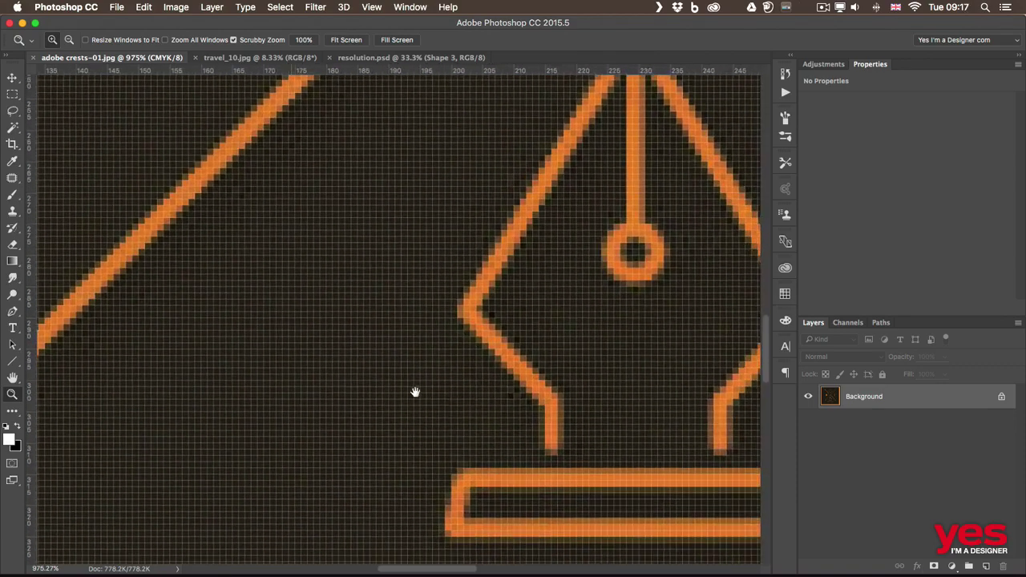
{"action": "scroll", "coordinate": [314, 414], "scroll_direction": "up", "scroll_amount": 3}
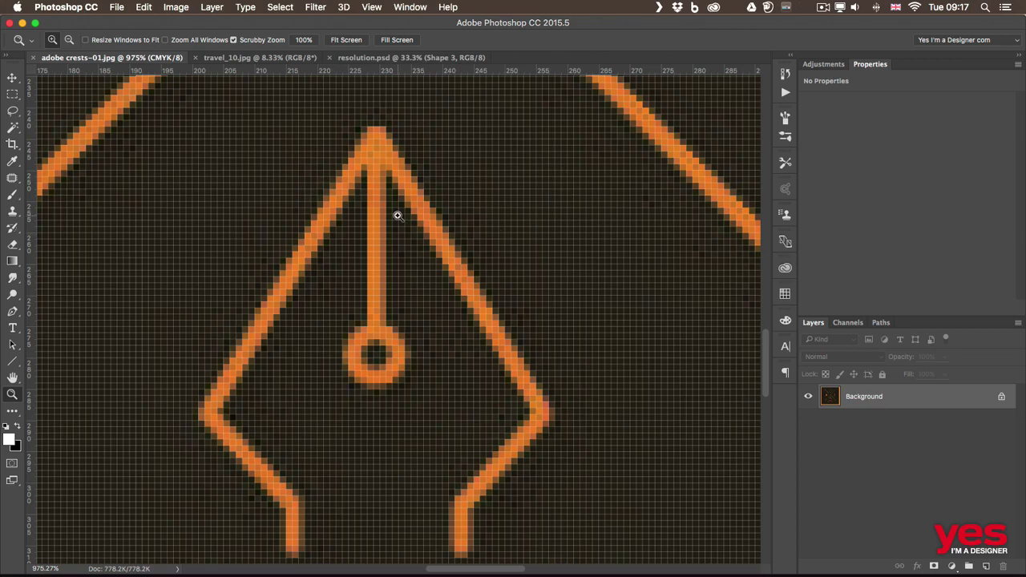
Step: Check the JPEG's pixel dimensions, colour channels and resolution, and fit the whole image on screen
{"action": "left_click", "coordinate": [145, 569]}
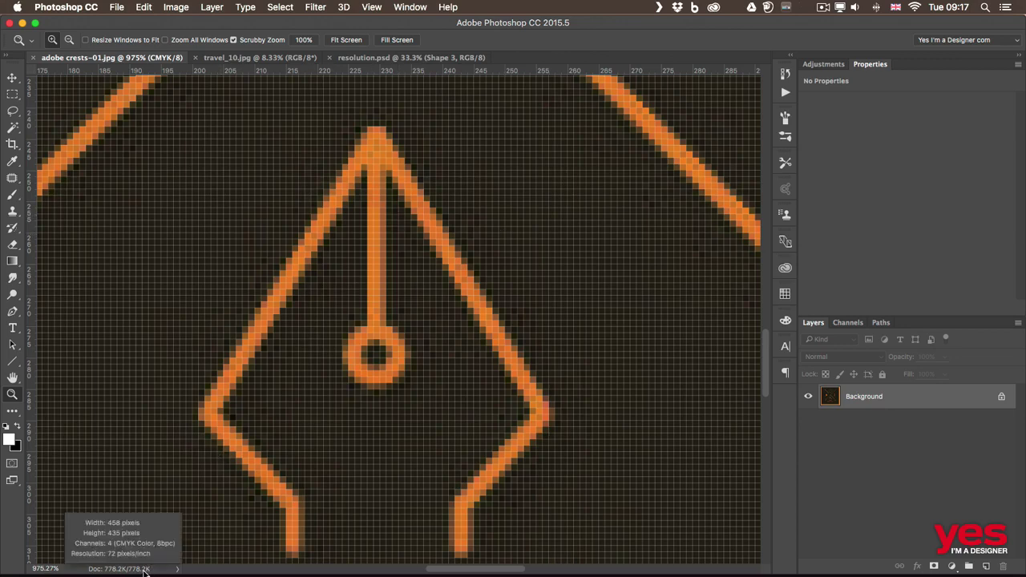
{"action": "left_click", "coordinate": [145, 569]}
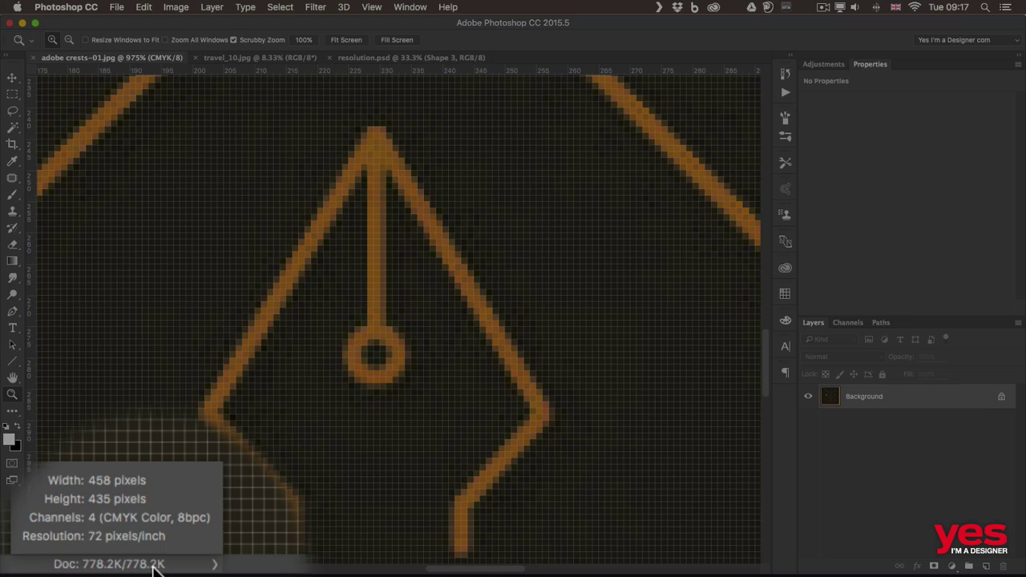
{"action": "left_click_drag", "start_coordinate": [155, 569], "coordinate": [145, 570]}
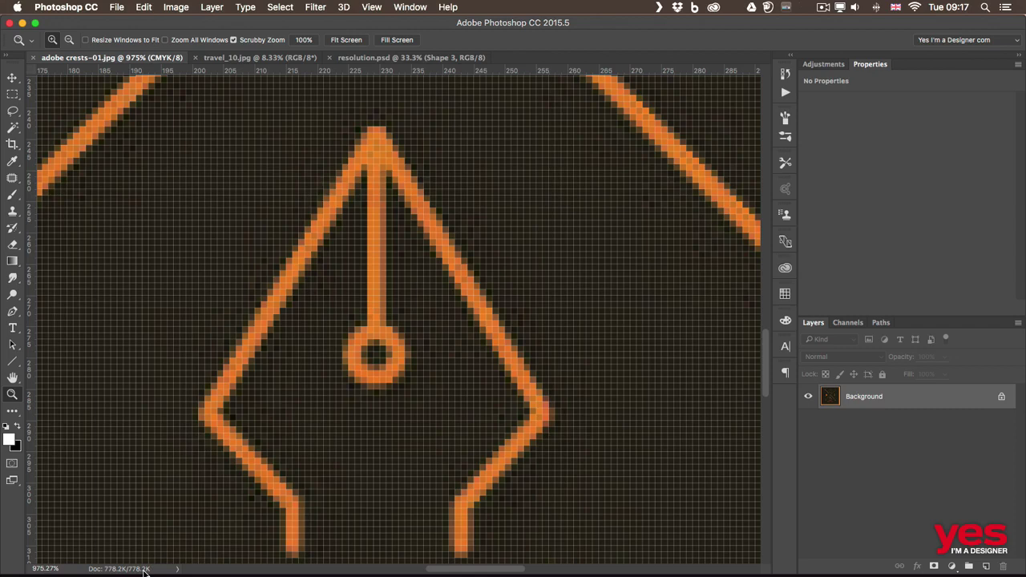
{"action": "key", "text": "super+0"}
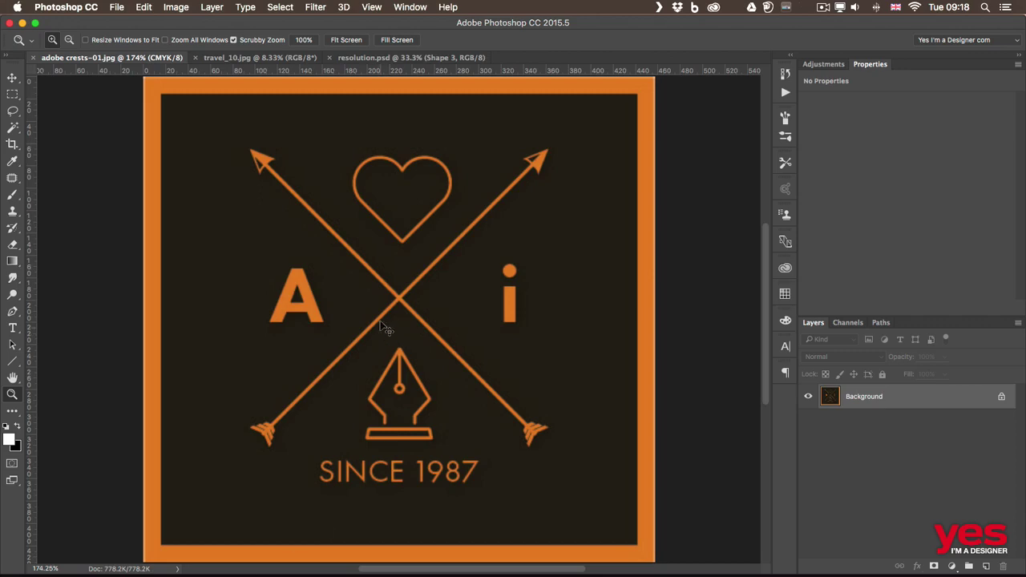
Step: Switch back to Illustrator, fit the orange crest's artboard in view and open the Export As dialog for the document
{"action": "key", "text": "super+Tab"}
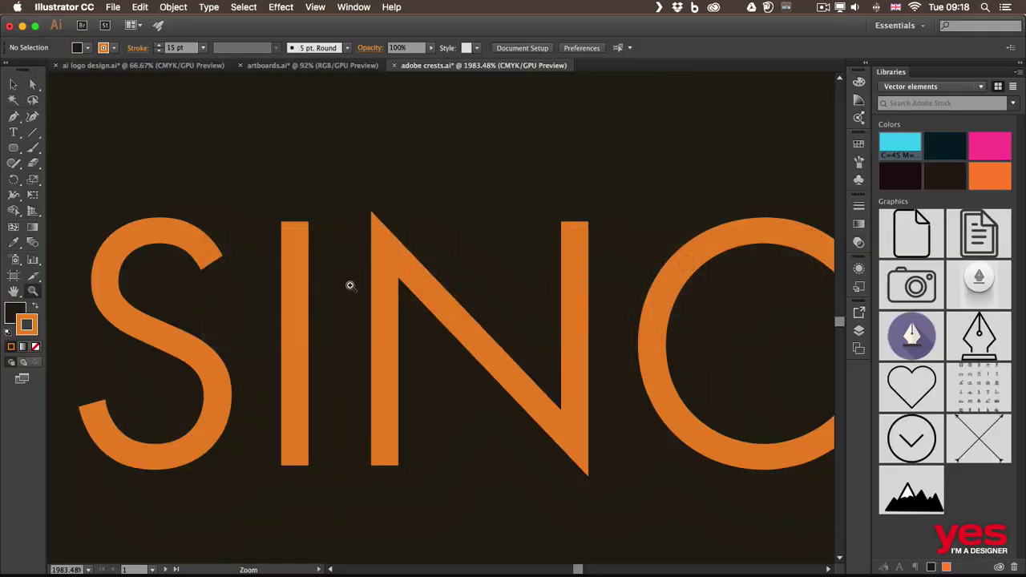
{"action": "key", "text": "super"}
{"action": "key", "text": "super+0"}
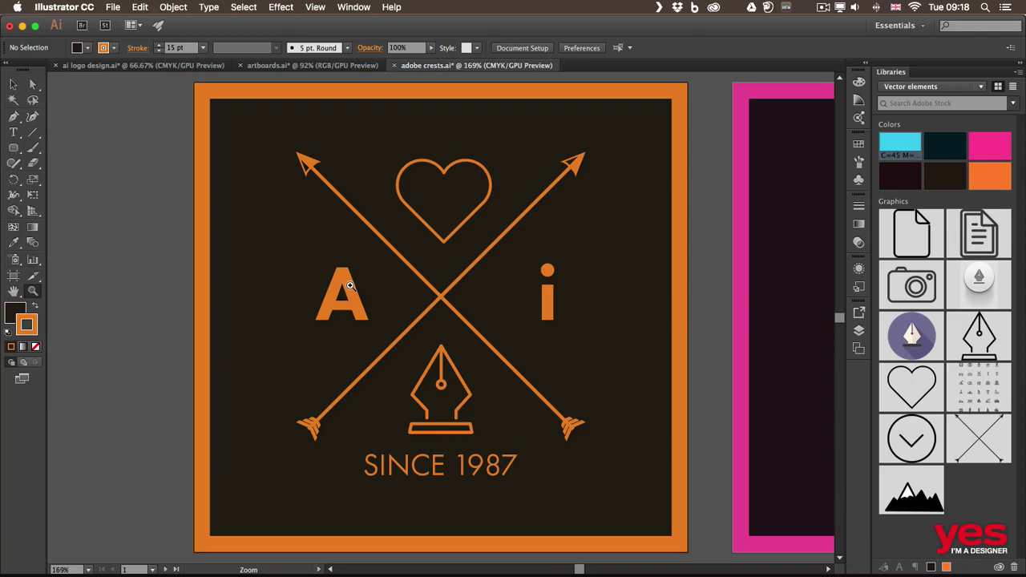
{"action": "key", "text": "v"}
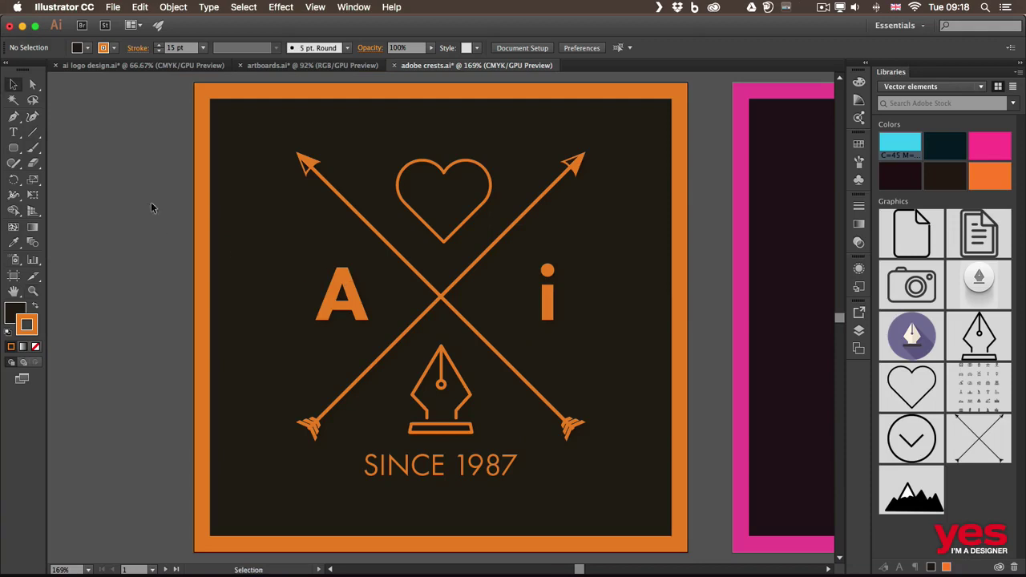
{"action": "left_click", "coordinate": [113, 6]}
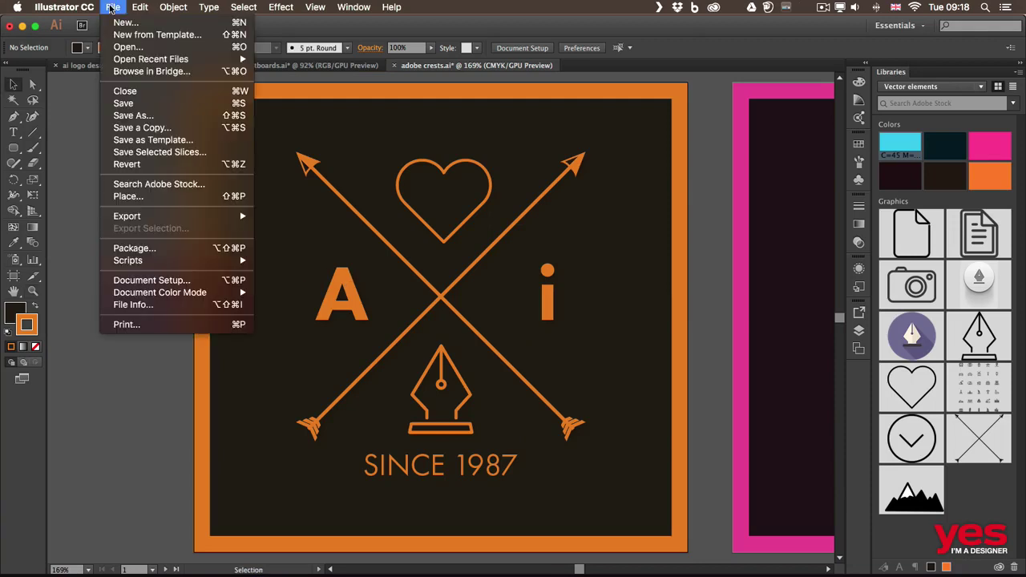
{"action": "mouse_move", "coordinate": [155, 221]}
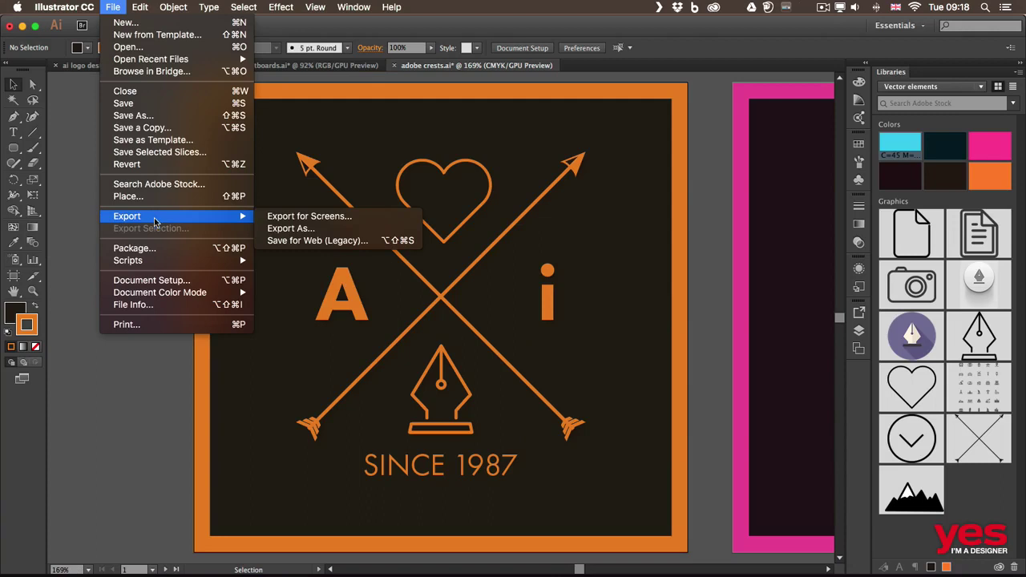
{"action": "left_click", "coordinate": [334, 229]}
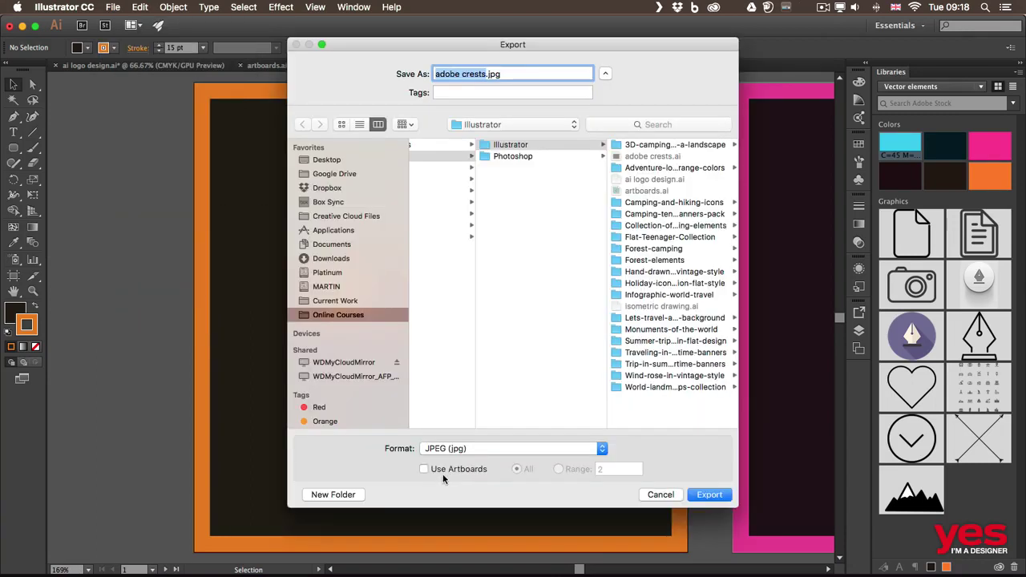
Step: Export only artboard 1 as a JPEG named adobe crests high res, into the Illustrator folder holding the existing crest JPEGs
{"action": "left_click", "coordinate": [445, 473]}
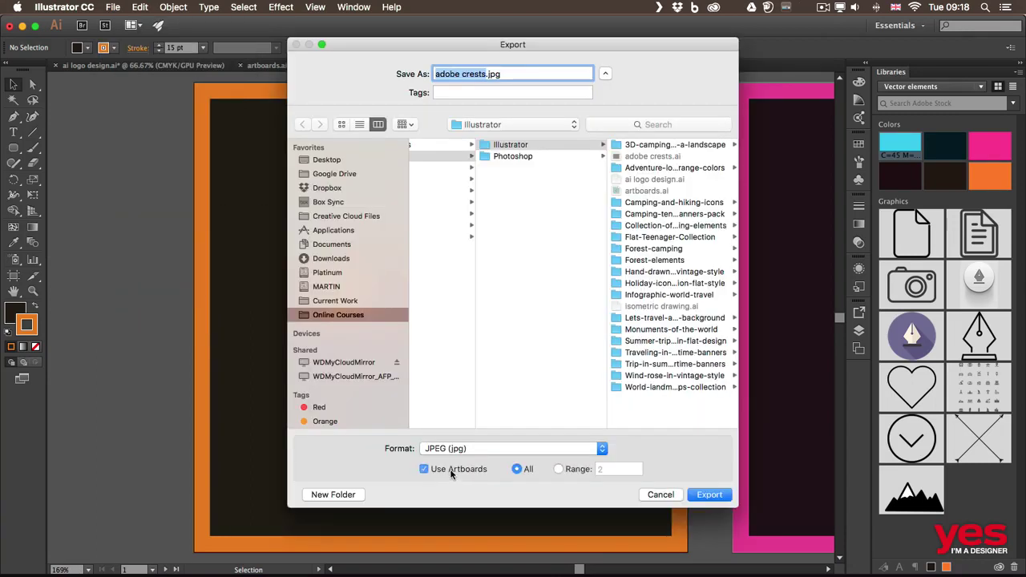
{"action": "left_click", "coordinate": [513, 149]}
{"action": "left_click", "coordinate": [487, 74]}
{"action": "type", "text": "high r"}
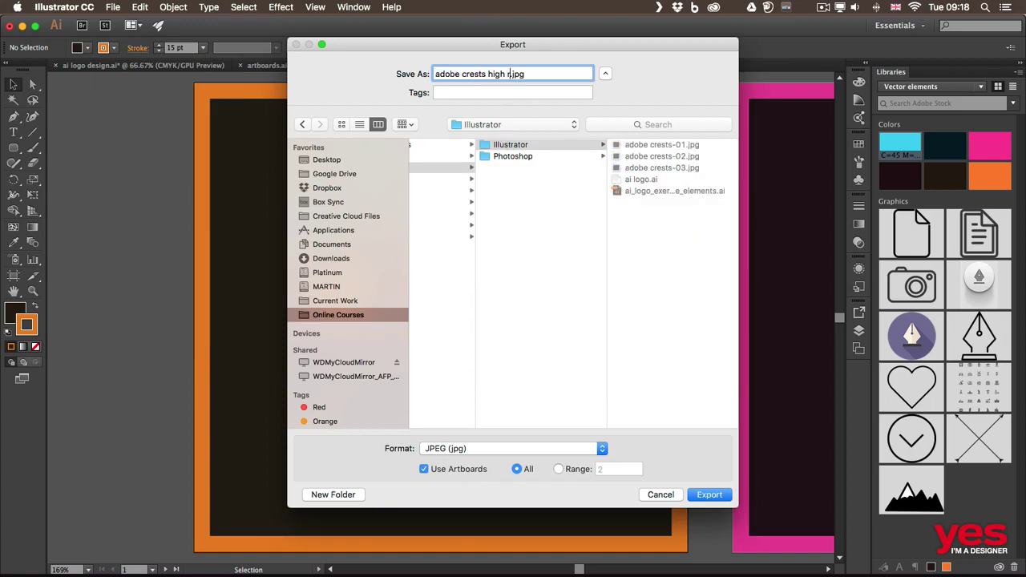
{"action": "type", "text": "es"}
{"action": "left_click", "coordinate": [559, 469]}
{"action": "double_click", "coordinate": [619, 470]}
{"action": "type", "text": "1"}
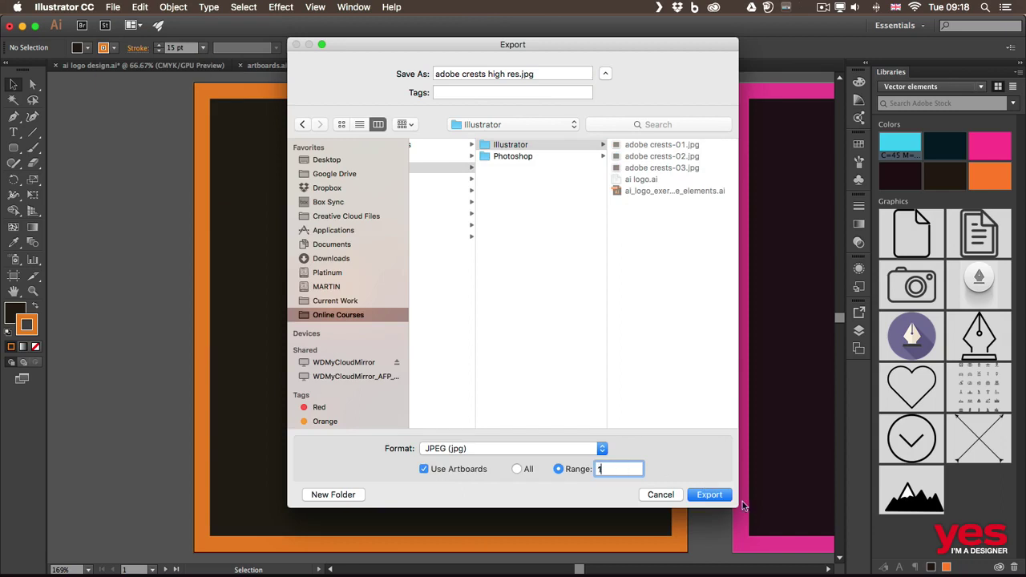
{"action": "left_click", "coordinate": [708, 494]}
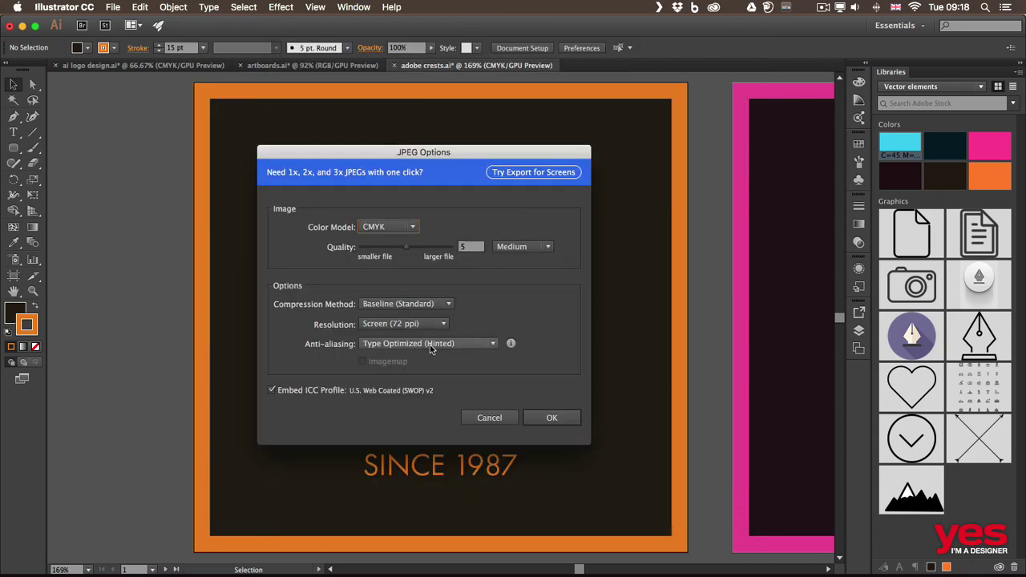
Step: Set the JPEG export resolution to Other with a custom value of 2000 ppi
{"action": "left_click", "coordinate": [409, 324]}
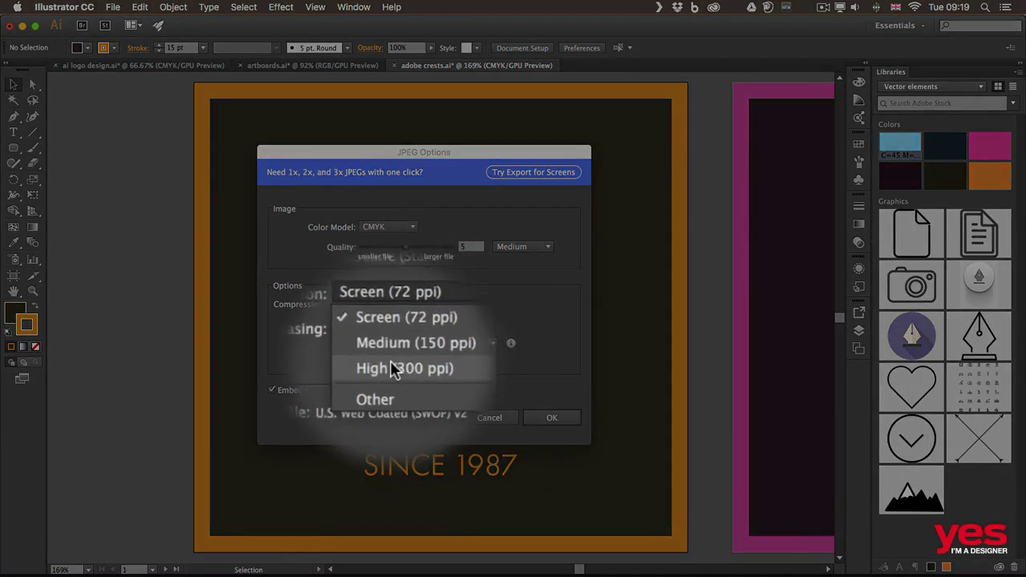
{"action": "left_click", "coordinate": [415, 366]}
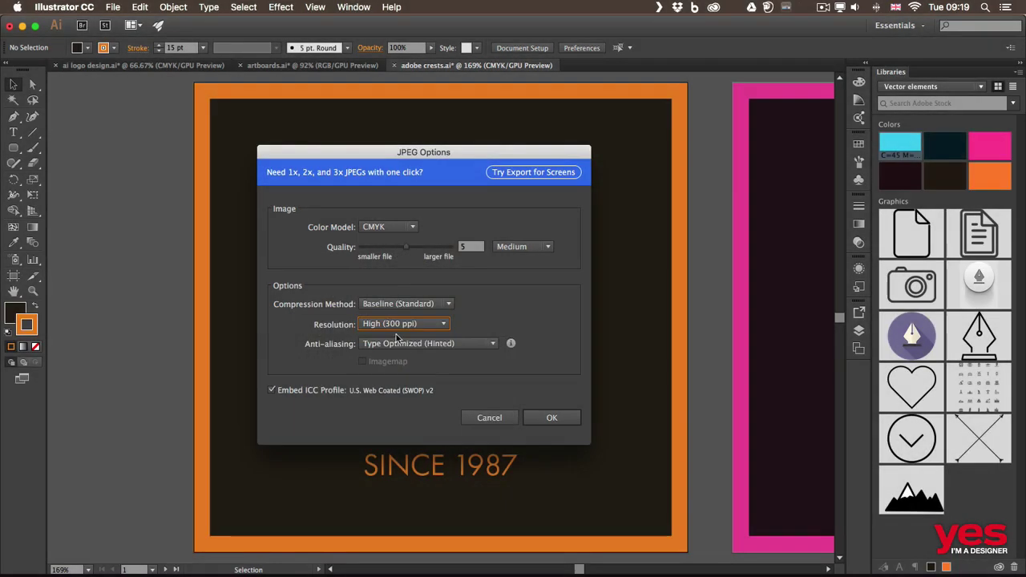
{"action": "left_click", "coordinate": [398, 324]}
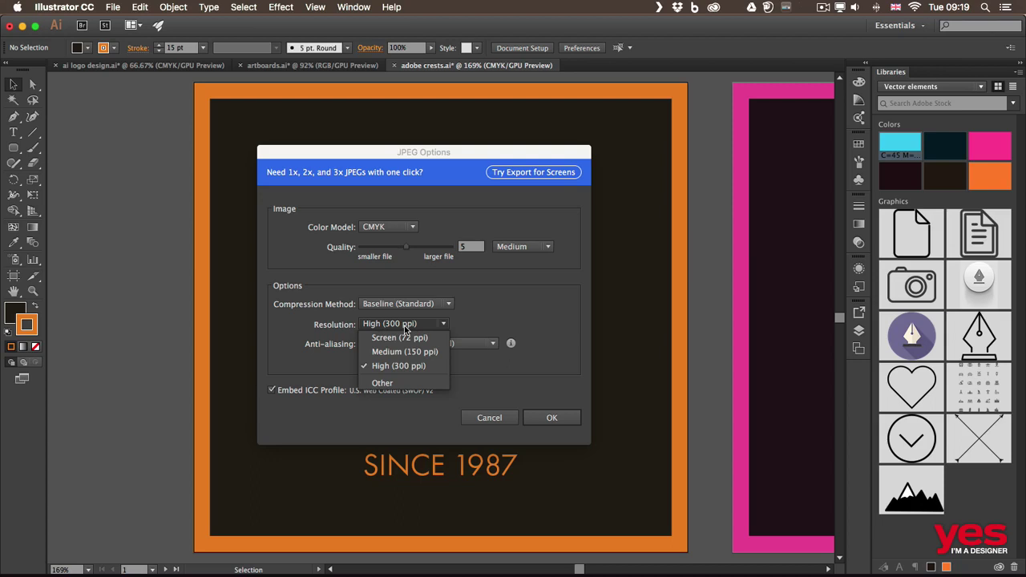
{"action": "left_click", "coordinate": [399, 386]}
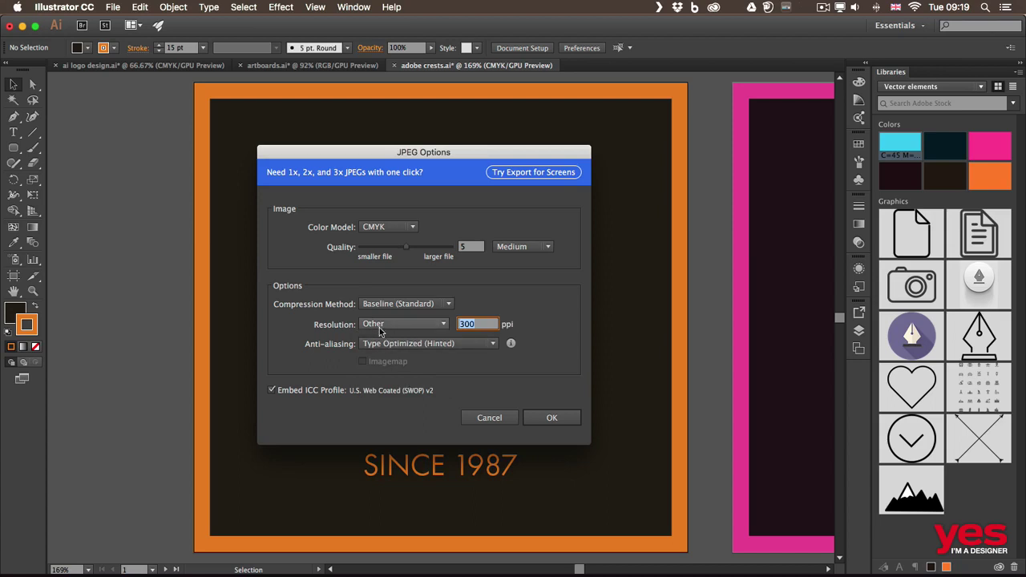
{"action": "type", "text": "2000"}
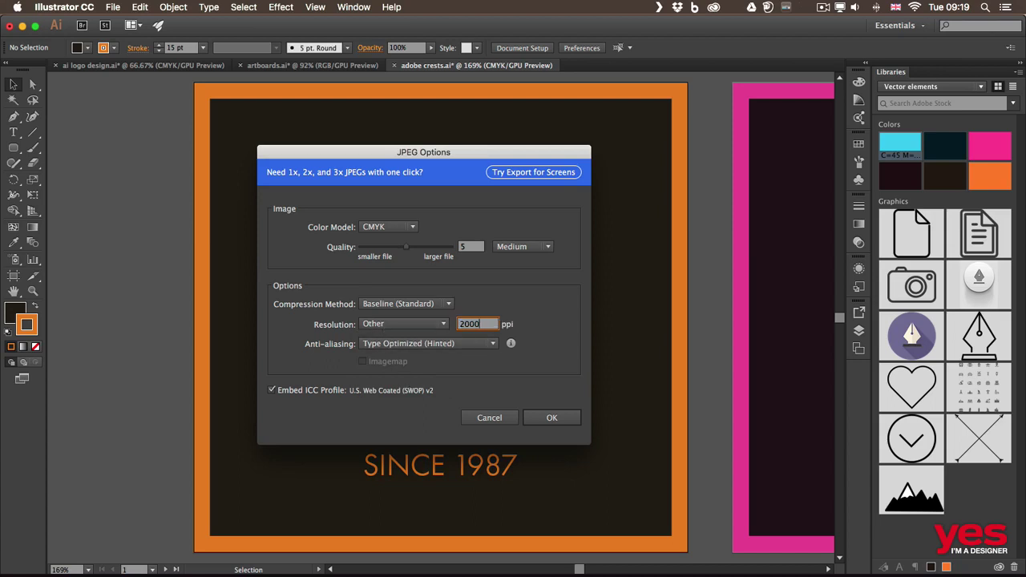
Step: Change the JPEG resolution to High (300 ppi) and complete the export
{"action": "key", "text": "Tab"}
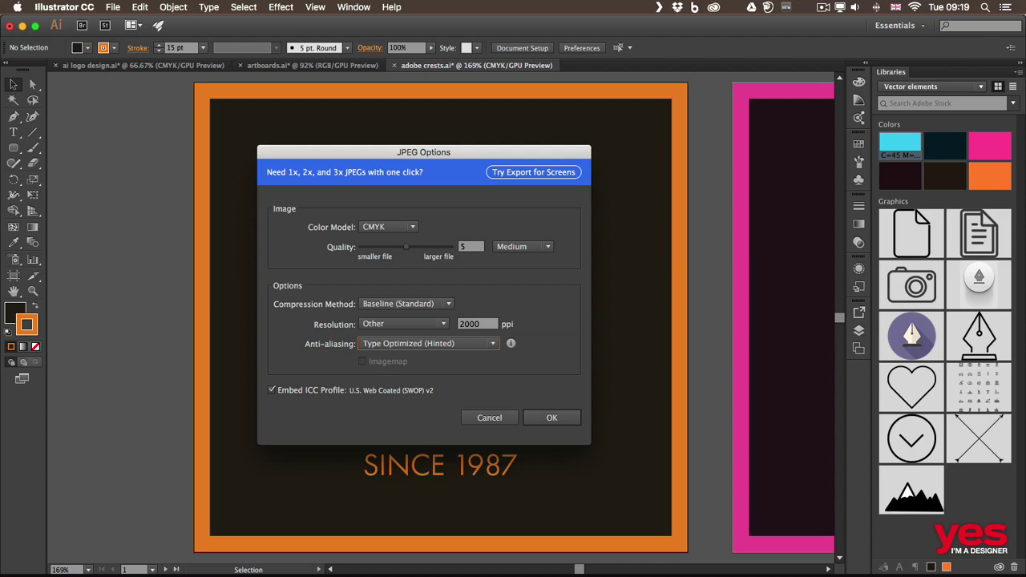
{"action": "left_click", "coordinate": [409, 324]}
{"action": "left_click", "coordinate": [407, 366]}
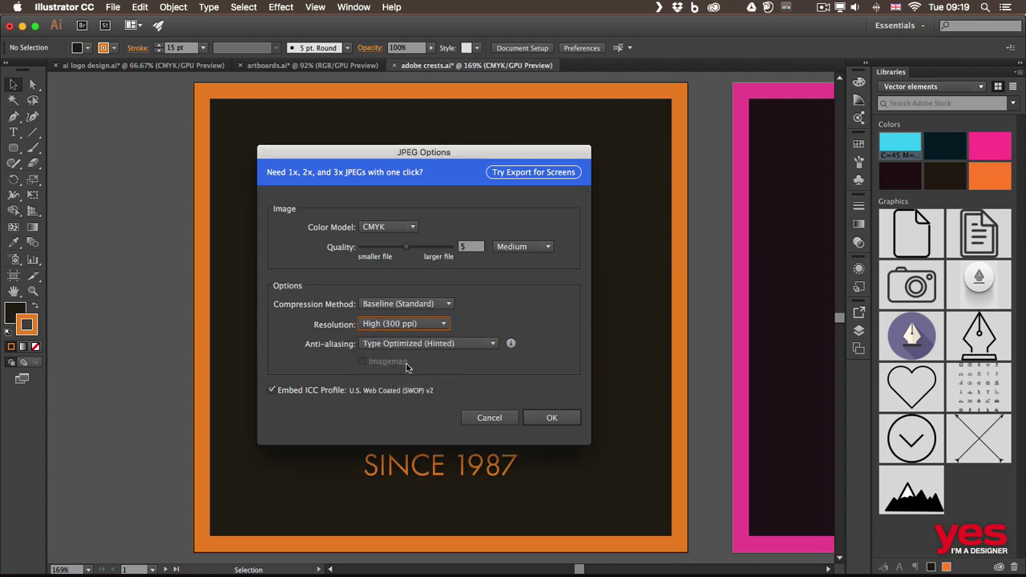
{"action": "left_click", "coordinate": [542, 410]}
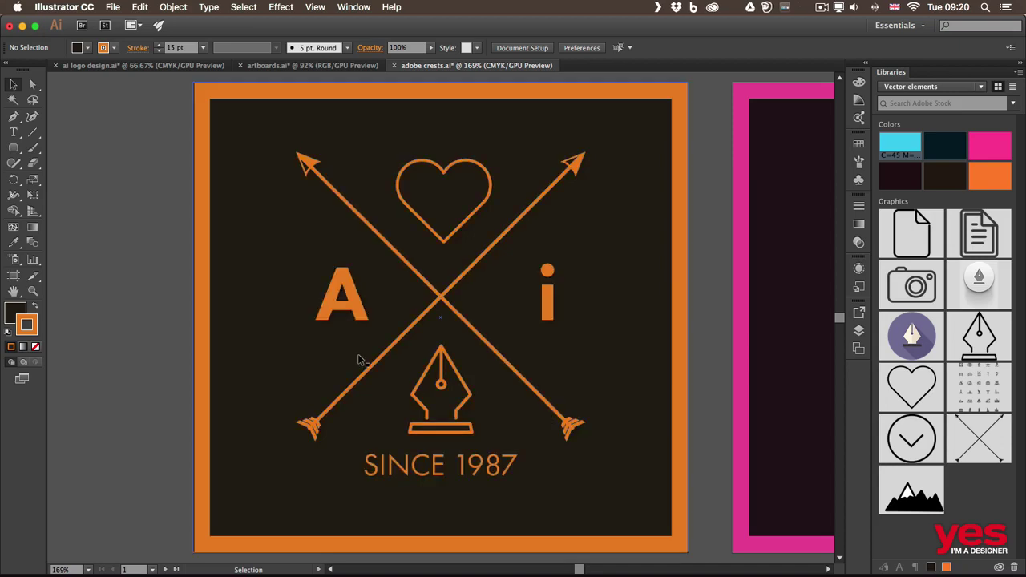
Step: Switch to Finder and compare the file size and dimensions of the high-res crest JPEG with adobe crests-01.jpg
{"action": "key", "text": "super+Tab"}
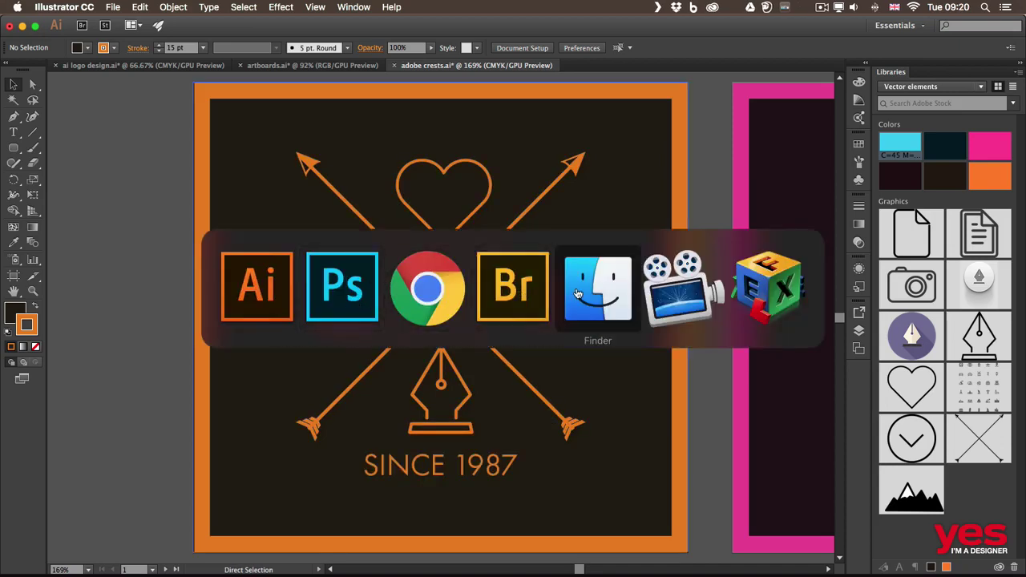
{"action": "left_click", "coordinate": [386, 188]}
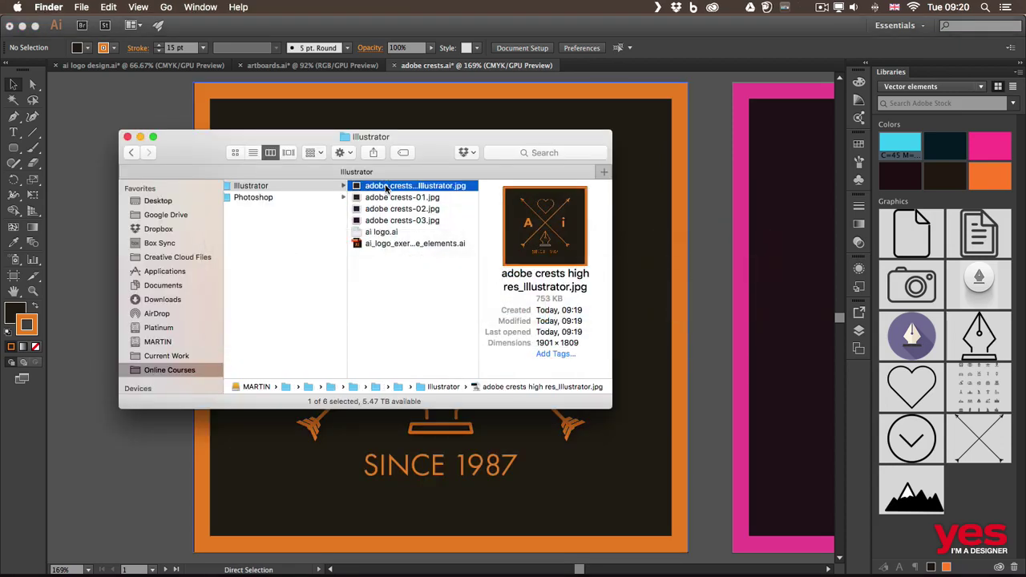
{"action": "left_click", "coordinate": [386, 187]}
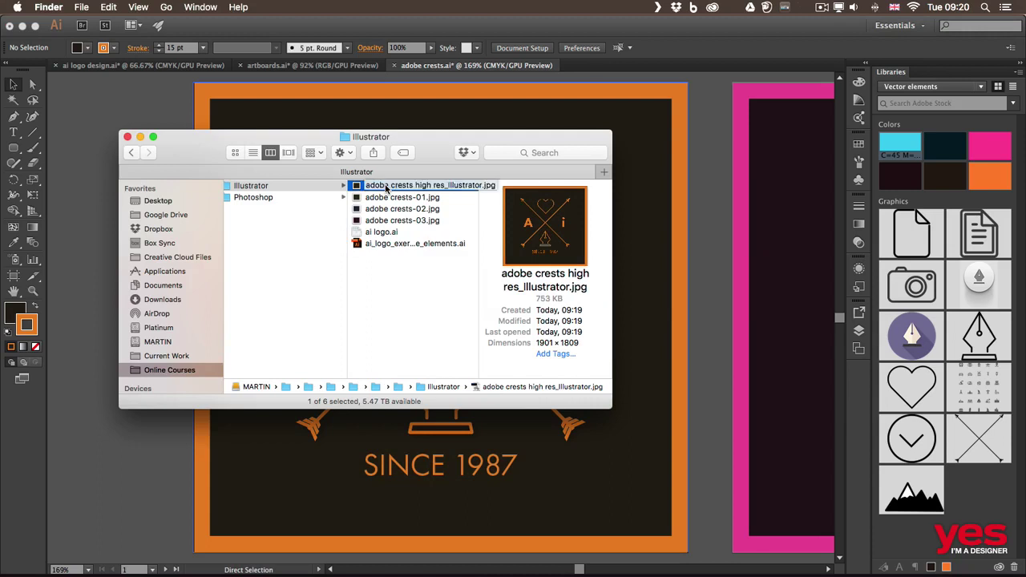
{"action": "key", "text": "Down"}
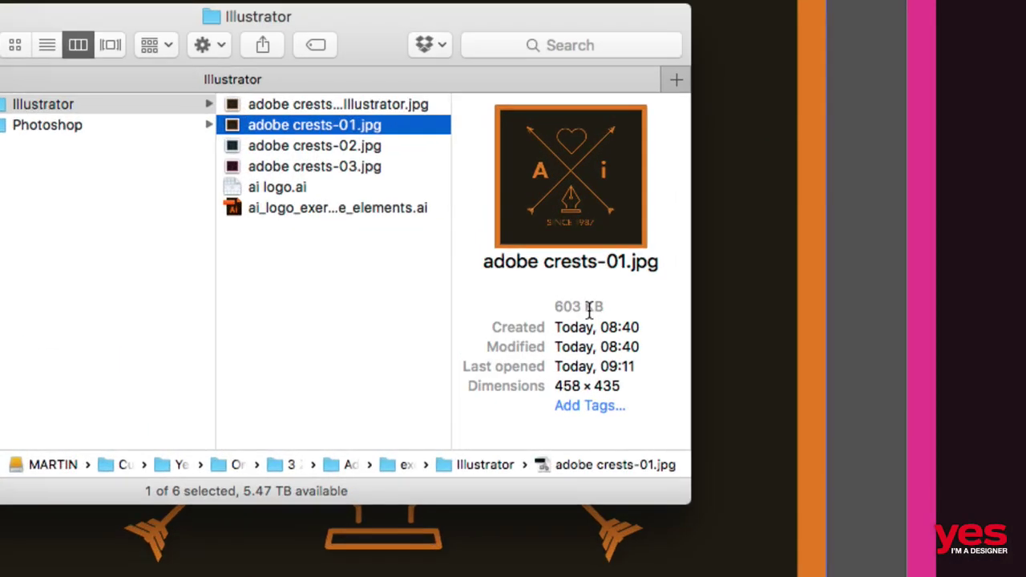
{"action": "key", "text": "Up"}
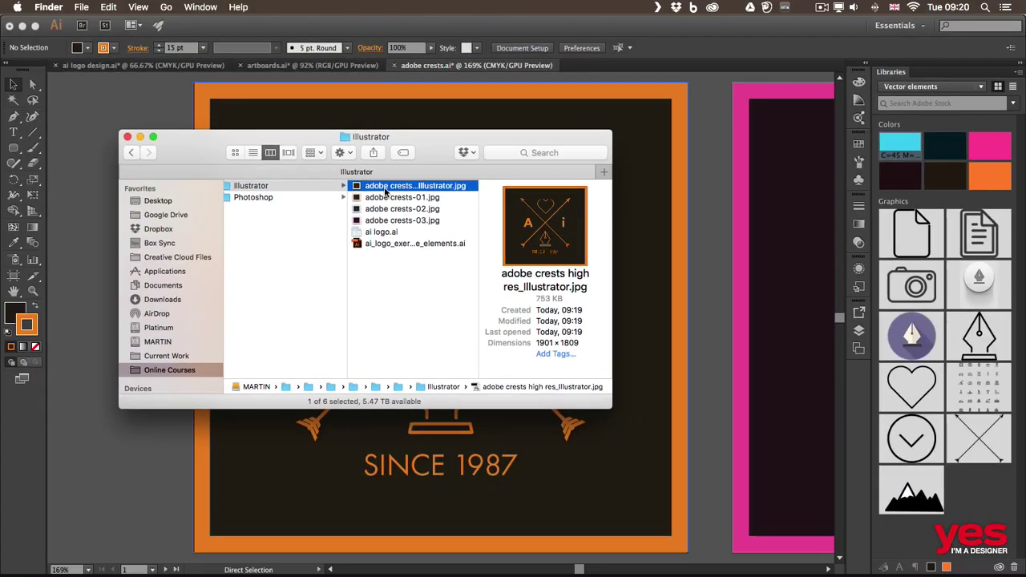
Step: Open the high-res crest JPEG in Photoshop, view it at 100% and check its pixel dimensions, channels and resolution
{"action": "double_click", "coordinate": [385, 186]}
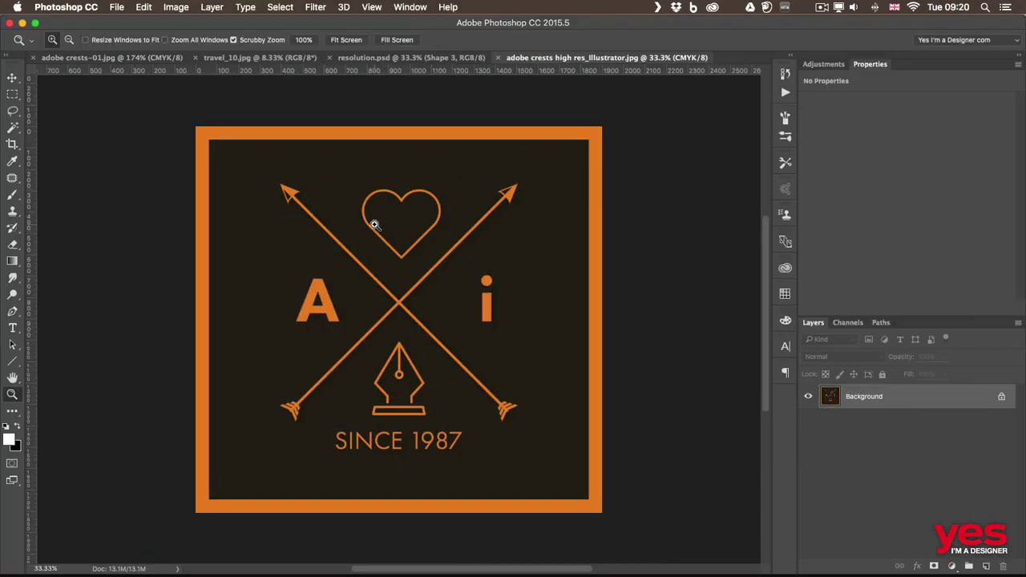
{"action": "key", "text": "v"}
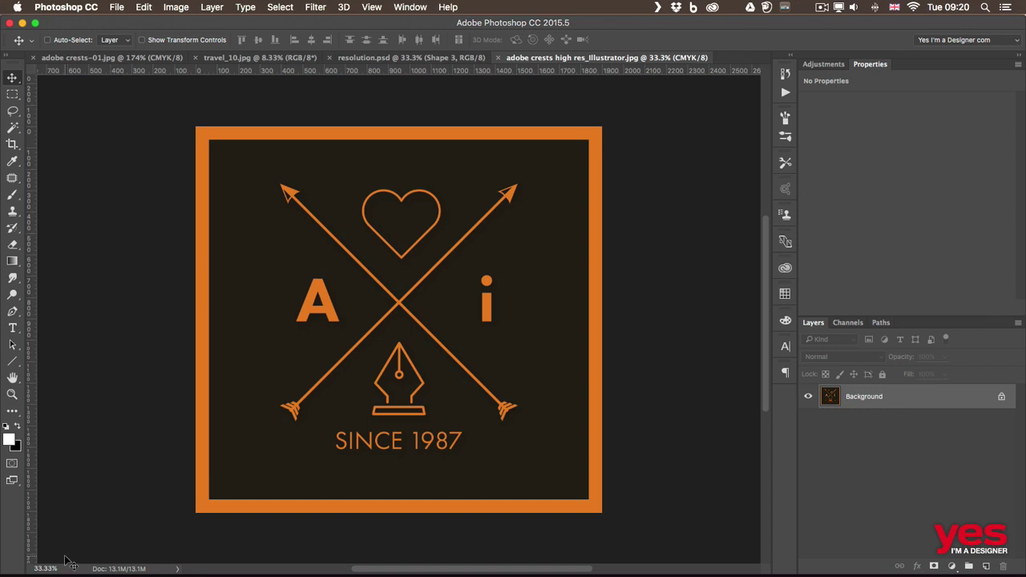
{"action": "key", "text": "super"}
{"action": "key", "text": "super+1"}
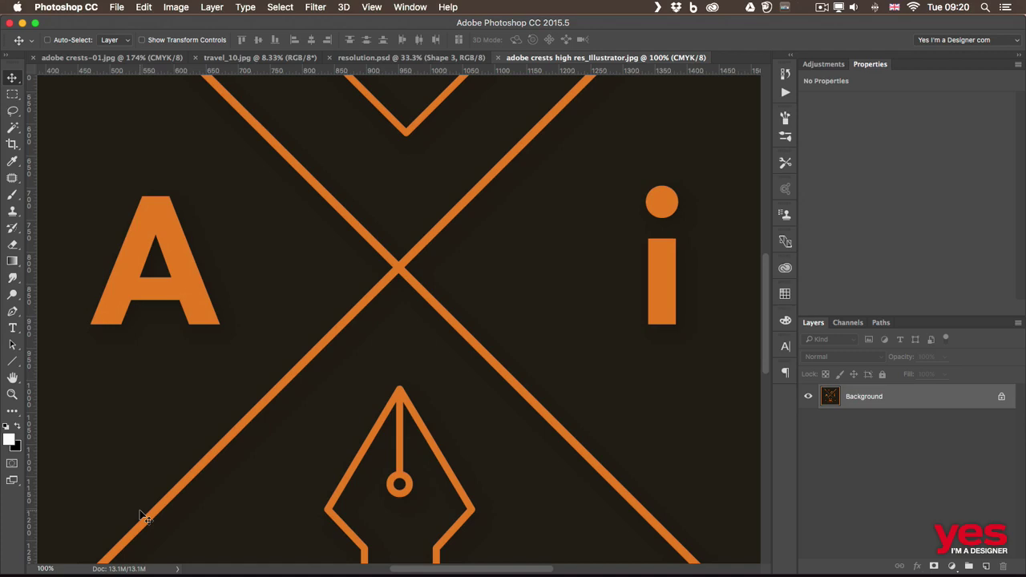
{"action": "left_click", "coordinate": [157, 568]}
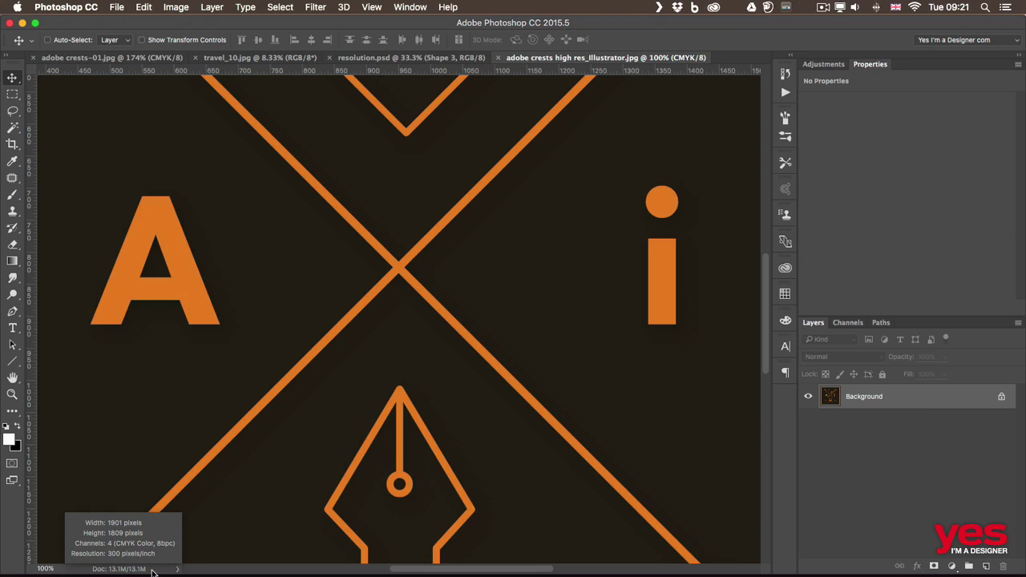
Step: Bring up adobe crests-01.jpg and magnify it to 400% to examine its edges
{"action": "left_click", "coordinate": [116, 58]}
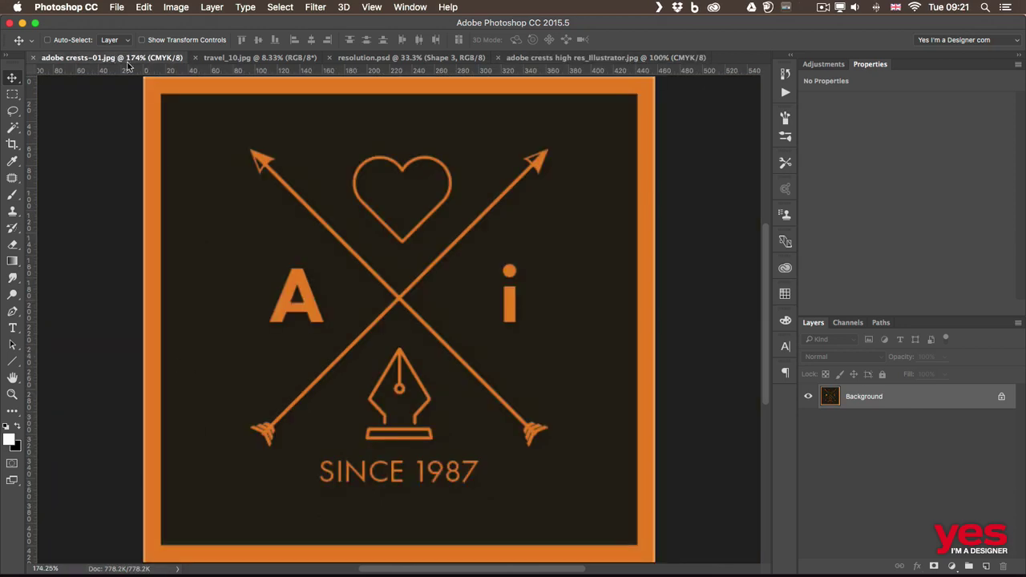
{"action": "key", "text": "super+plus"}
{"action": "key", "text": "super+plus"}
{"action": "key", "text": "super+plus"}
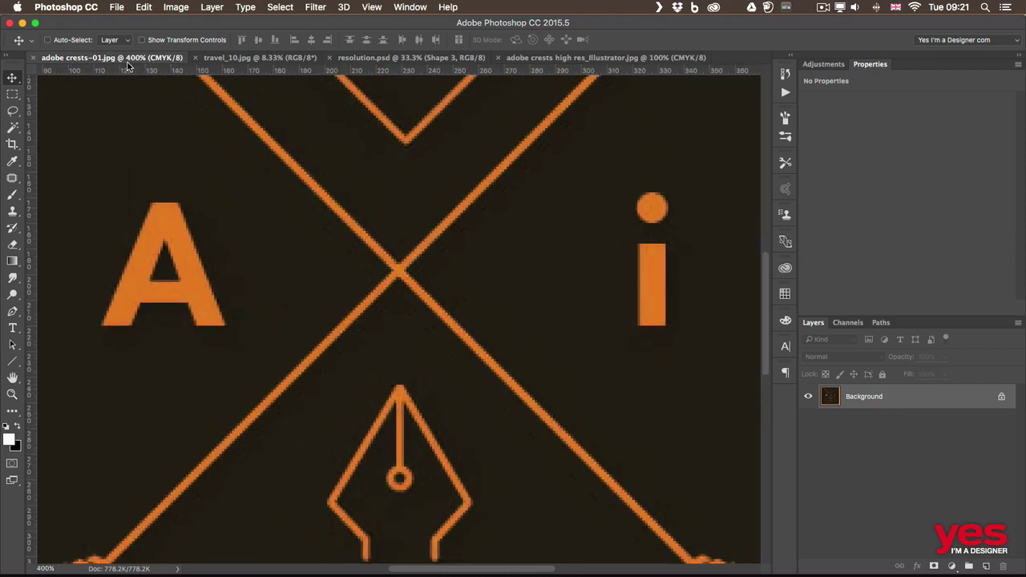
Step: Reorder the open documents so the high-res crest follows adobe crests-01.jpg, and compare the two images
{"action": "left_click_drag", "start_coordinate": [543, 61], "coordinate": [229, 60]}
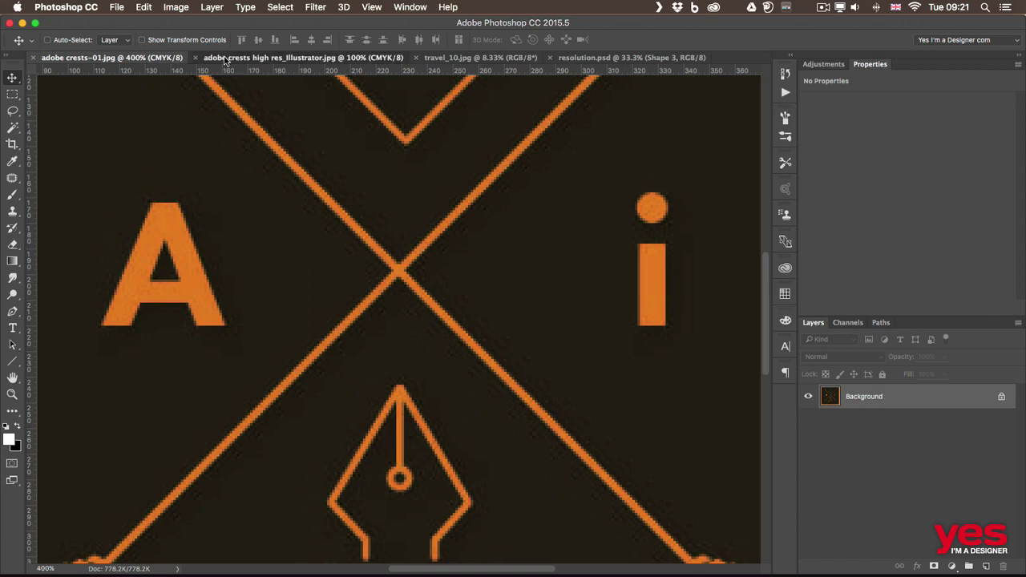
{"action": "left_click", "coordinate": [128, 61]}
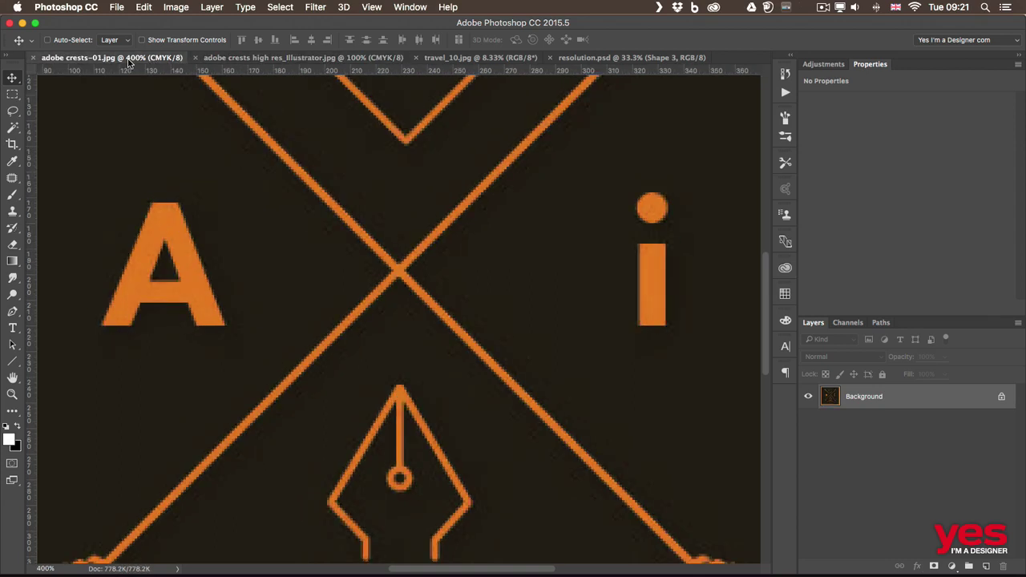
{"action": "left_click", "coordinate": [259, 60]}
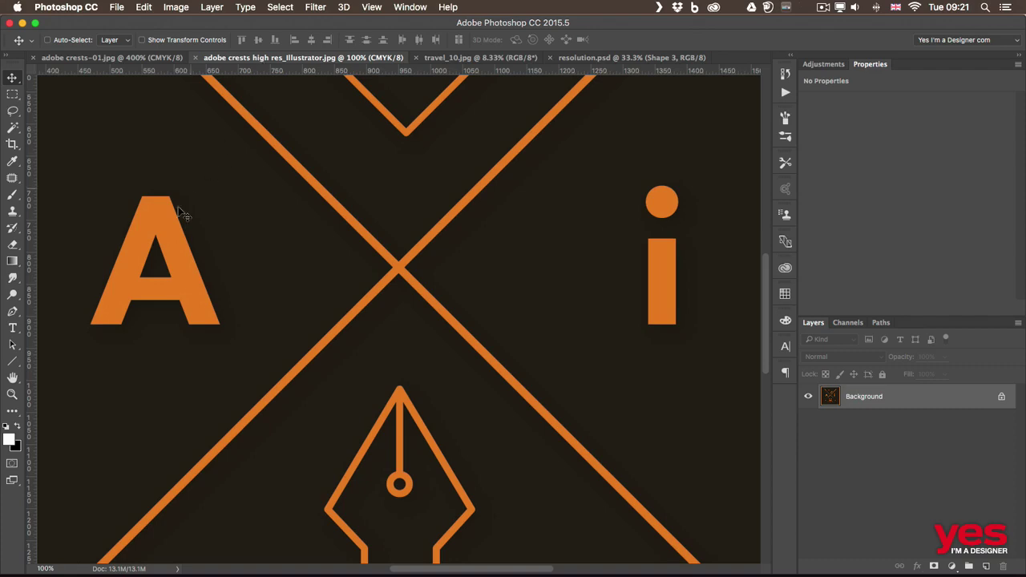
Step: Magnify the letter A in the high-res crest to about 611% to inspect its individual pixels
{"action": "key", "text": "z"}
{"action": "left_click_drag", "start_coordinate": [157, 228], "coordinate": [242, 227]}
{"action": "key", "text": "v"}
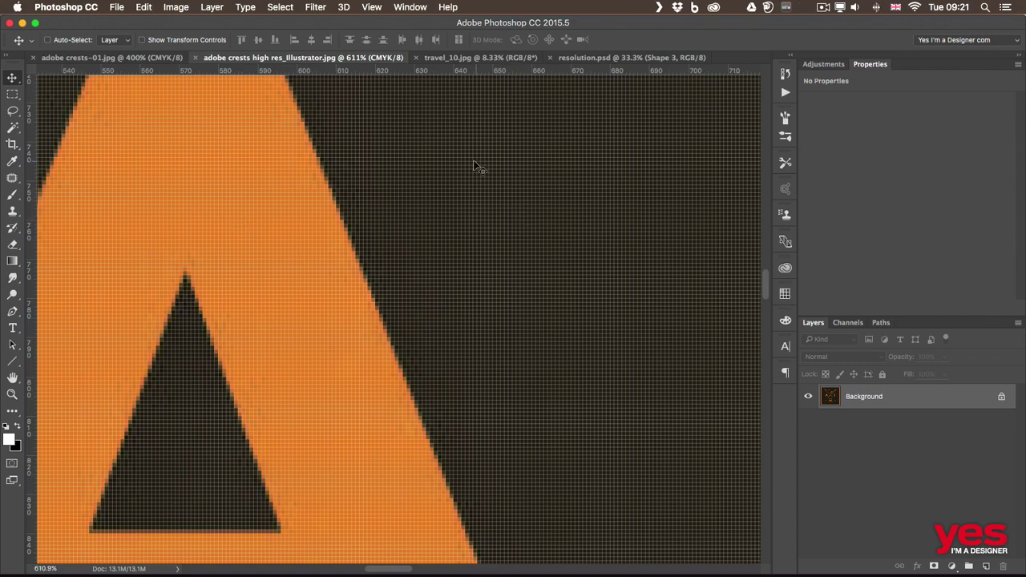
Step: Switch to travel_10.jpg, check its document dimensions and zoom in on the lakeside house to about 48%
{"action": "left_click", "coordinate": [465, 58]}
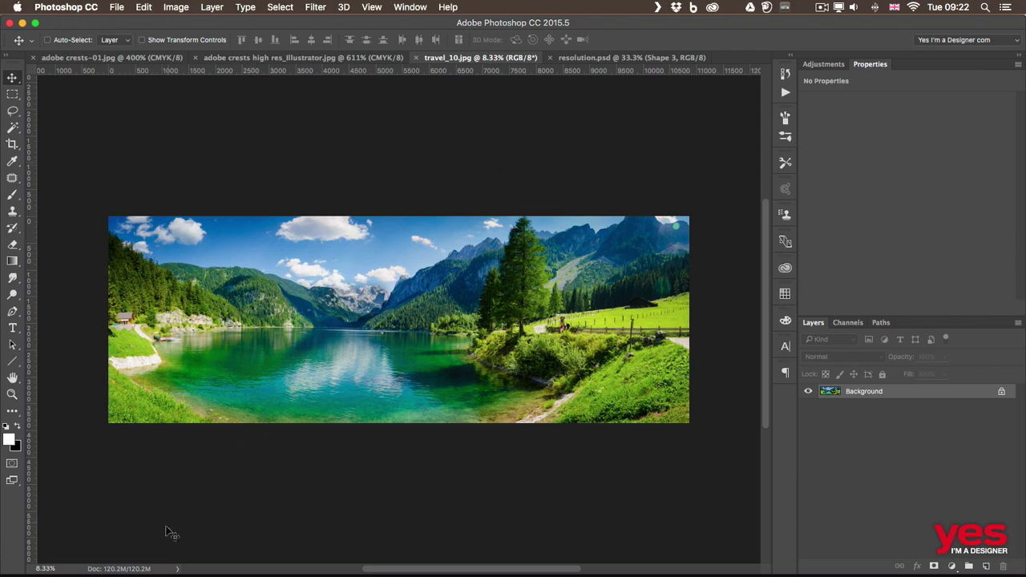
{"action": "left_click", "coordinate": [127, 570]}
{"action": "key", "text": "z"}
{"action": "left_click_drag", "start_coordinate": [120, 314], "coordinate": [205, 337]}
{"action": "key", "text": "v"}
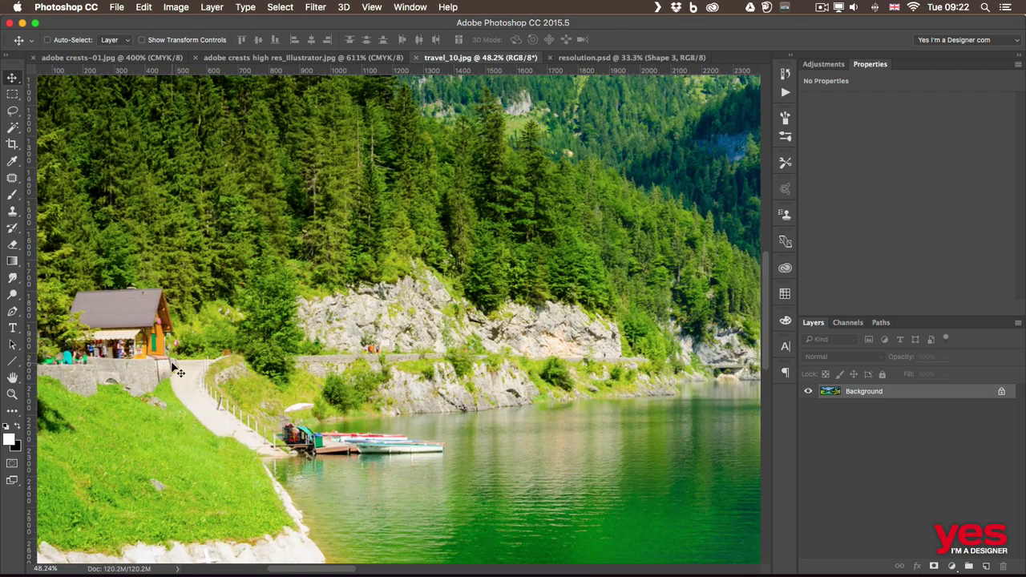
Step: Magnify the shop at the lakeside house to about 732% to examine the pixels around the awning and people
{"action": "key", "text": "z"}
{"action": "left_click_drag", "start_coordinate": [169, 373], "coordinate": [169, 373]}
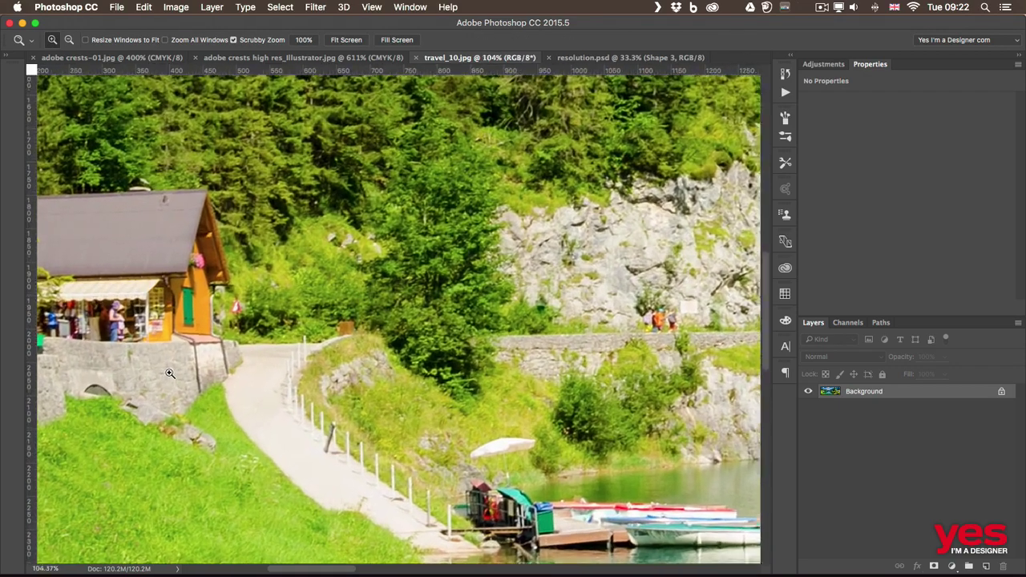
{"action": "key", "text": "v"}
{"action": "scroll", "coordinate": [194, 321], "scroll_direction": "up", "scroll_amount": 1}
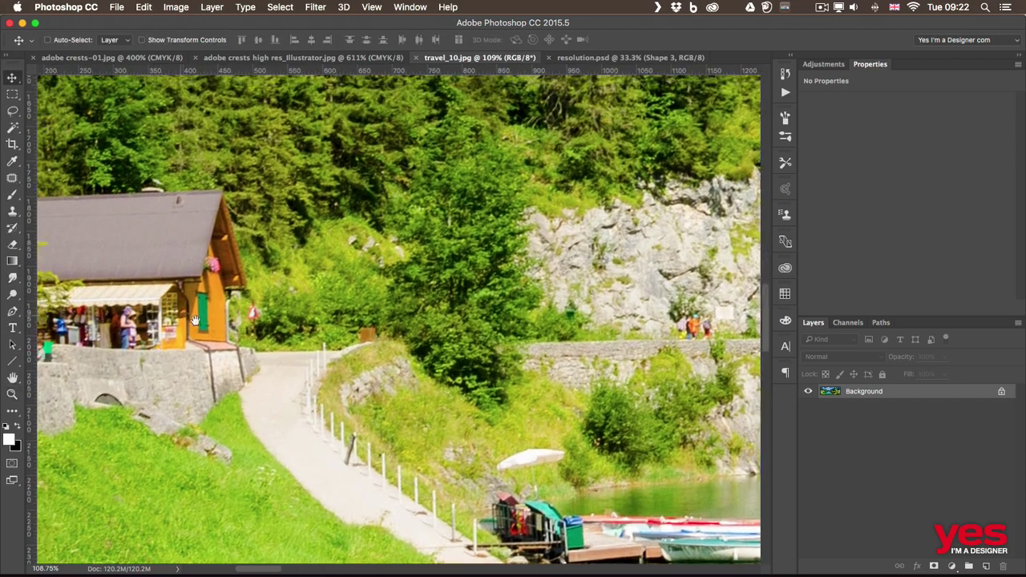
{"action": "left_click_drag", "start_coordinate": [194, 321], "coordinate": [340, 335]}
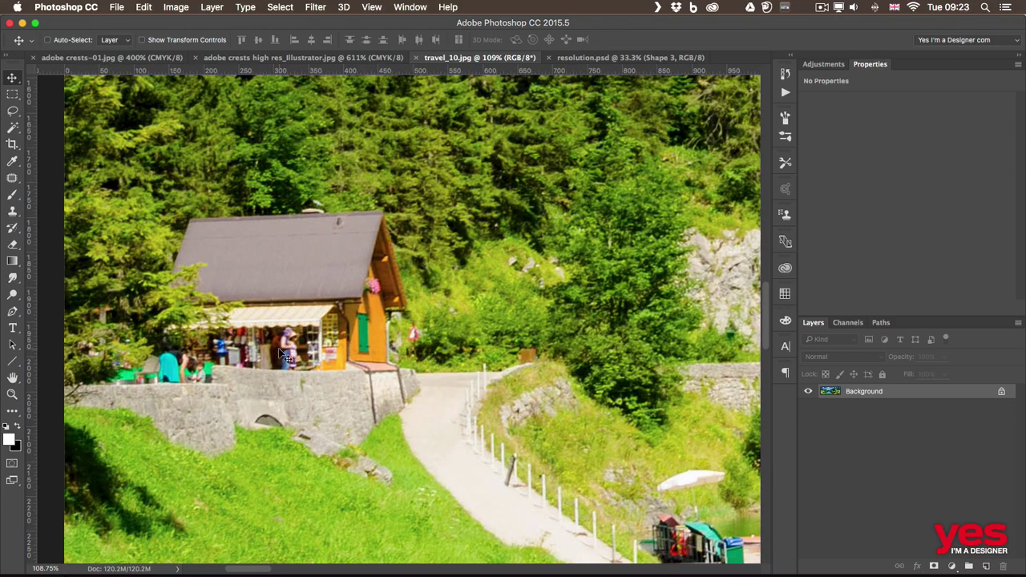
{"action": "key", "text": "z"}
{"action": "left_click_drag", "start_coordinate": [278, 347], "coordinate": [390, 321]}
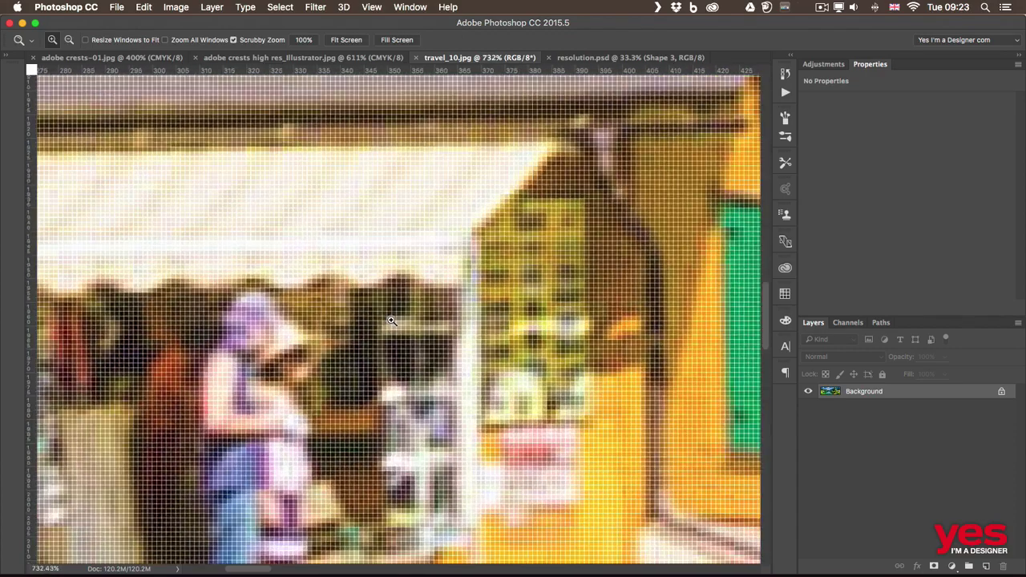
Step: Return travel_10.jpg to 100% magnification and examine the detail from the house across to the boats
{"action": "key", "text": "ctrl+0"}
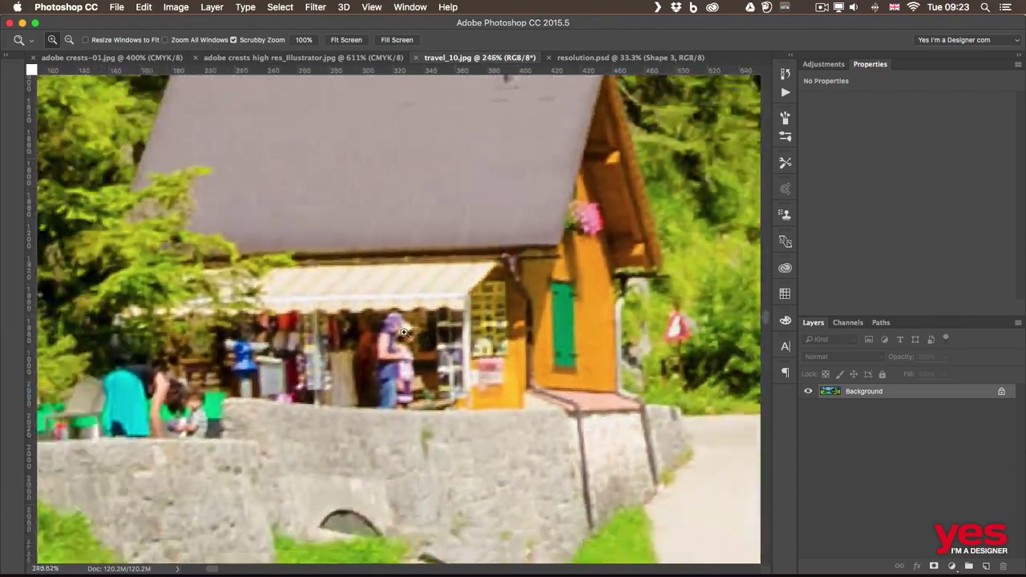
{"action": "key", "text": "ctrl+1"}
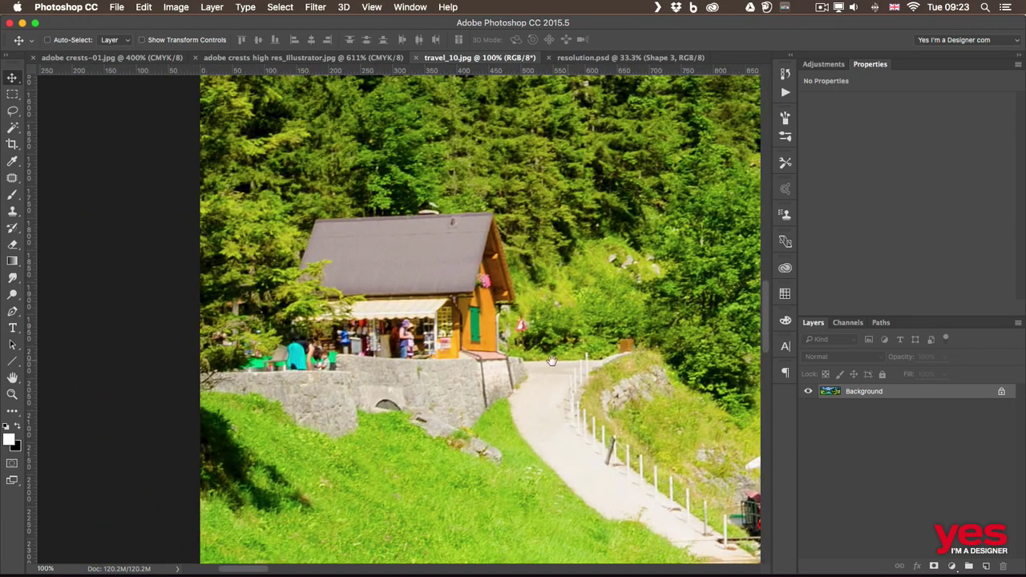
{"action": "left_click_drag", "start_coordinate": [564, 358], "coordinate": [299, 323]}
{"action": "left_click_drag", "start_coordinate": [498, 382], "coordinate": [412, 377]}
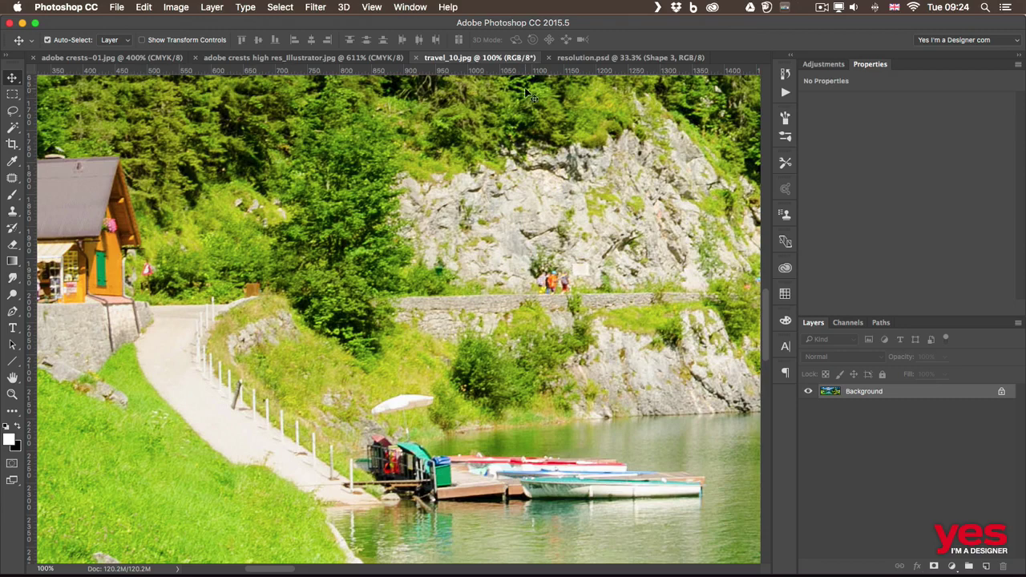
Step: Switch to Illustrator and bring up the artboards.ai document with the globe illustration
{"action": "key", "text": "super+Tab"}
{"action": "key", "text": "super+Tab"}
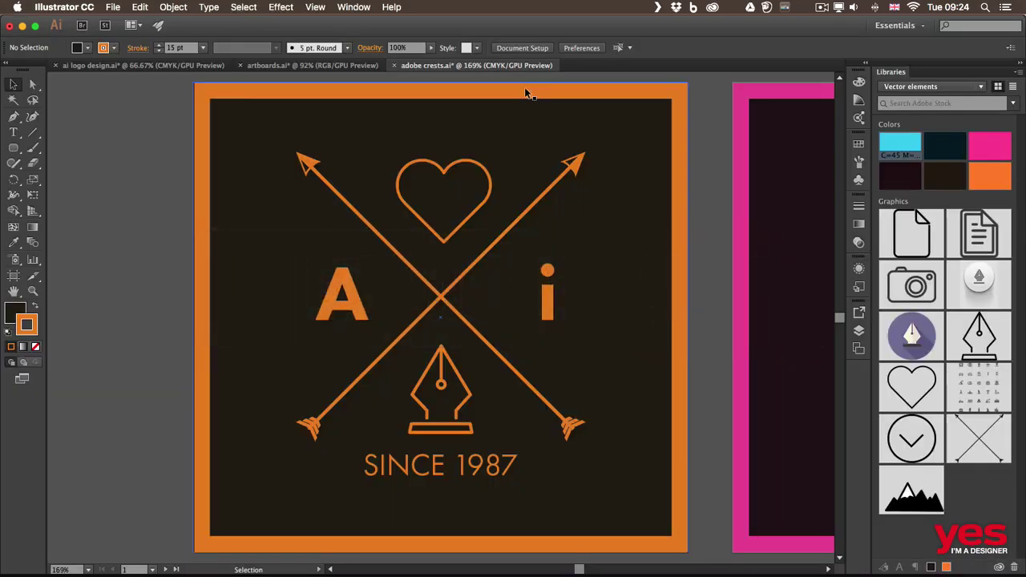
{"action": "left_click", "coordinate": [286, 67]}
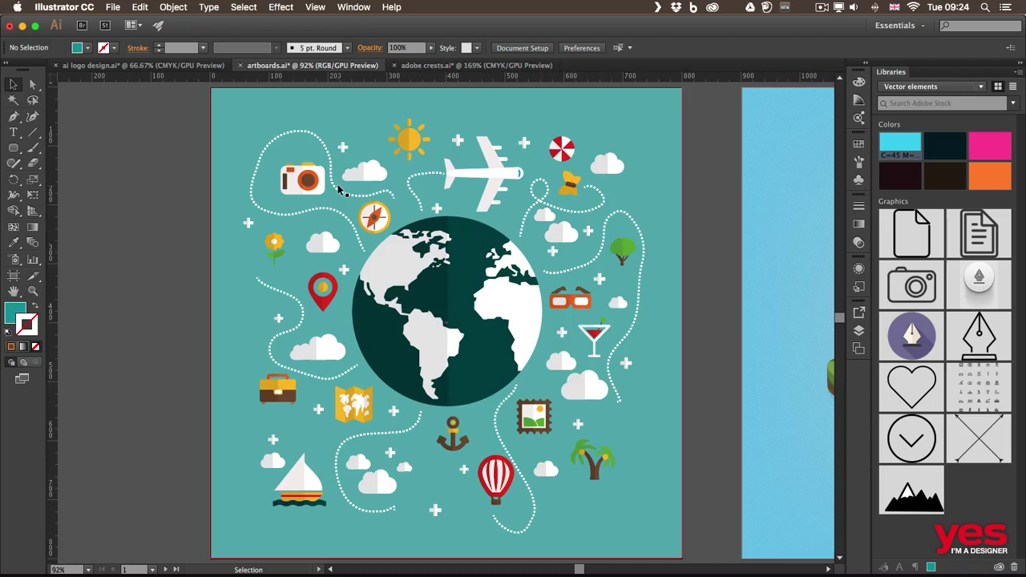
{"action": "key", "text": "super+Tab"}
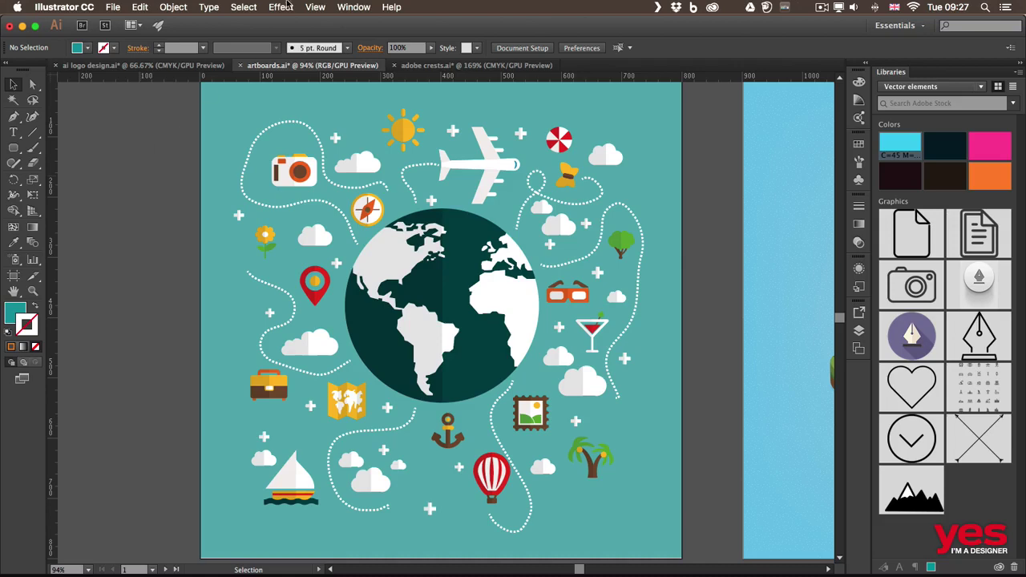
Step: Turn on Pixel Preview and magnify the globe illustration to 600% around North America to inspect the pixelated edges
{"action": "left_click", "coordinate": [318, 6]}
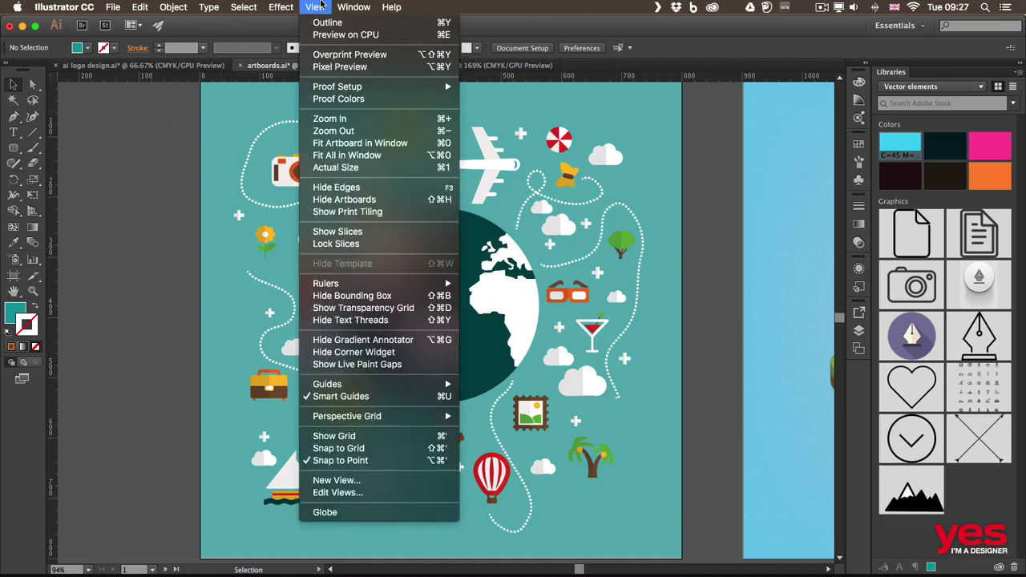
{"action": "left_click", "coordinate": [335, 68]}
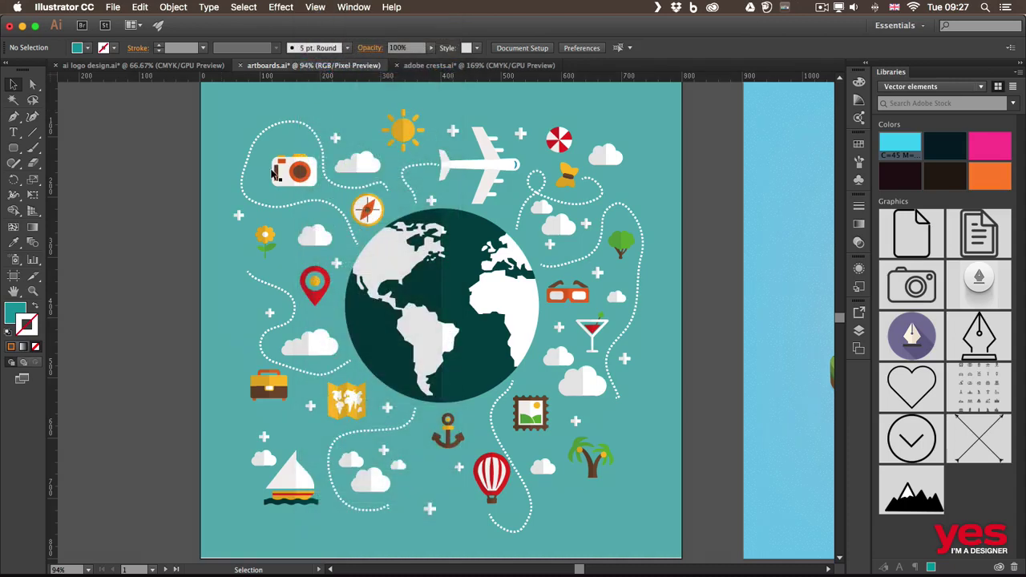
{"action": "key", "text": "super+equal"}
{"action": "key", "text": "super+equal"}
{"action": "key", "text": "super+equal"}
{"action": "key", "text": "super+equal"}
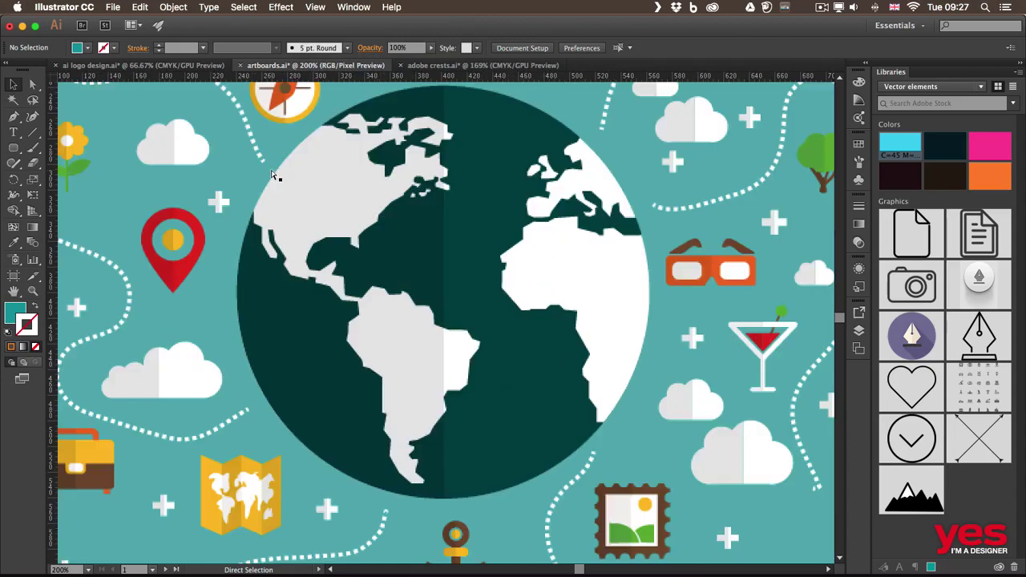
{"action": "key", "text": "super+equal"}
{"action": "key", "text": "super+equal"}
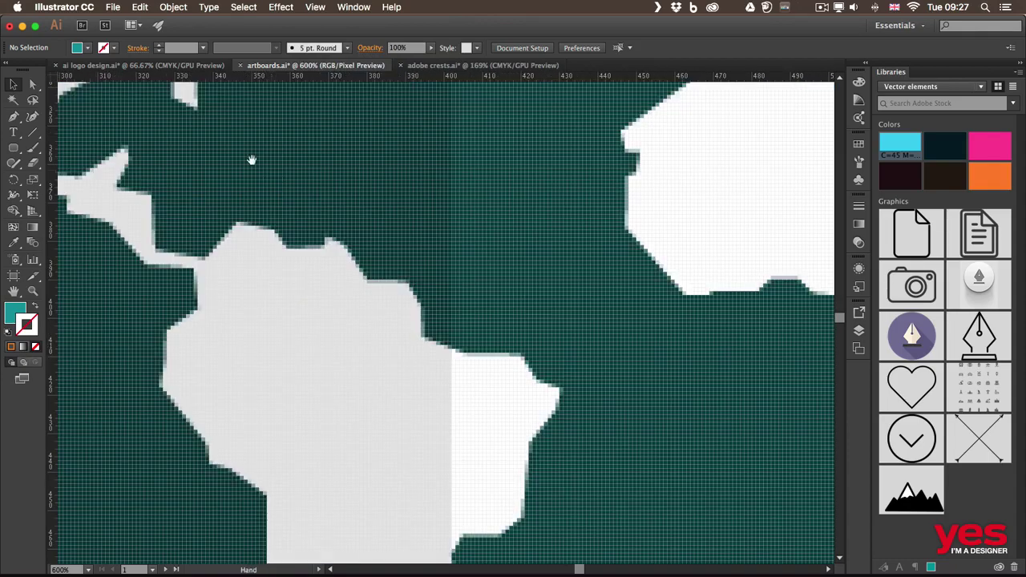
{"action": "left_click_drag", "start_coordinate": [252, 160], "coordinate": [447, 370]}
{"action": "left_click_drag", "start_coordinate": [210, 165], "coordinate": [317, 296]}
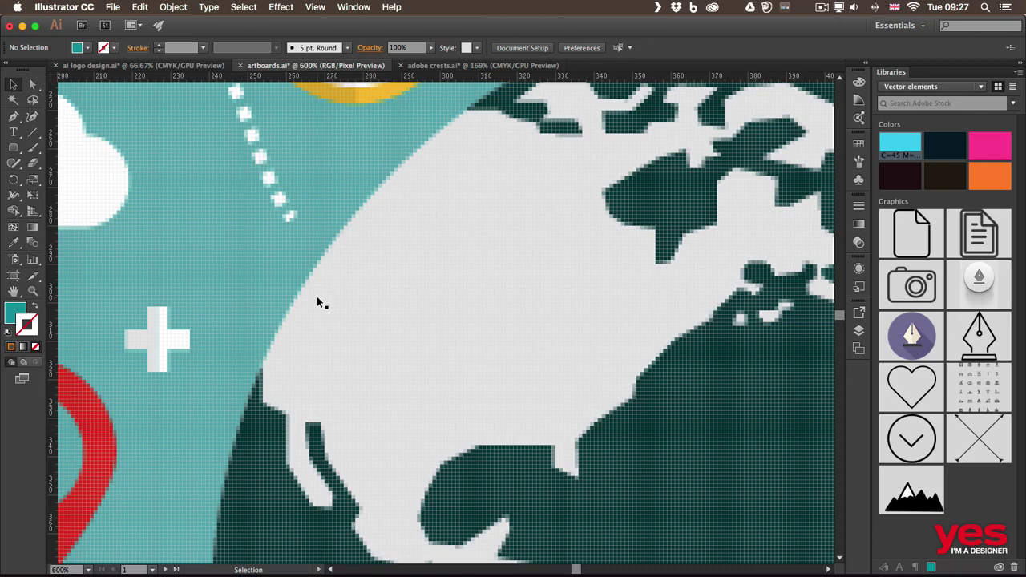
Step: Turn off Pixel Preview to view the magnified globe as smooth vector artwork
{"action": "left_click", "coordinate": [315, 7]}
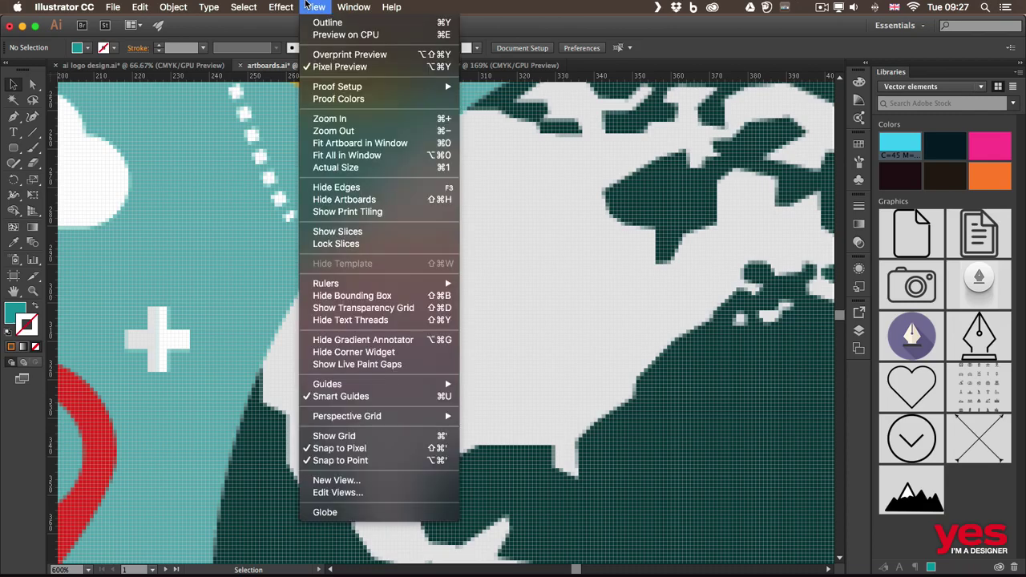
{"action": "left_click", "coordinate": [336, 67]}
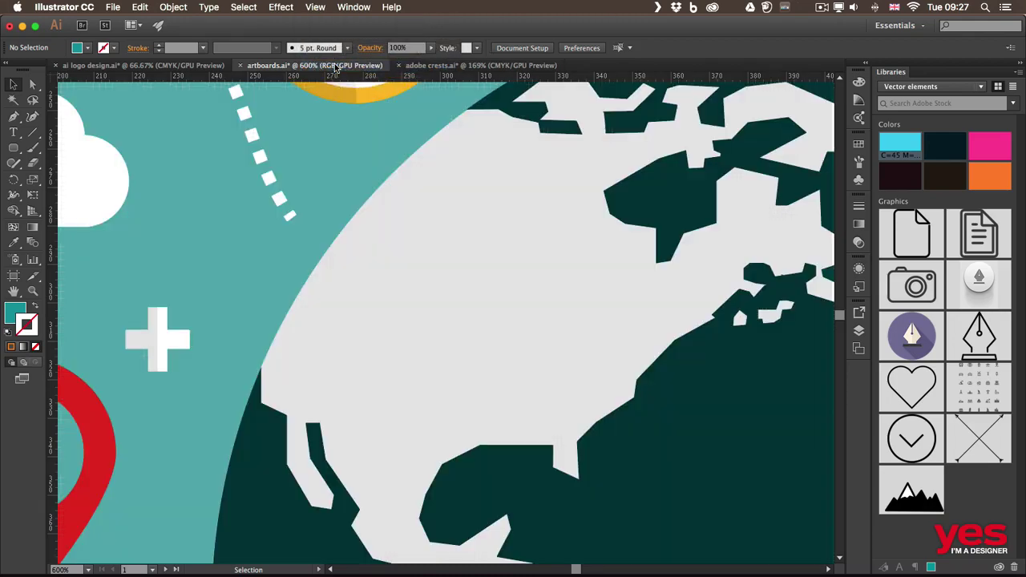